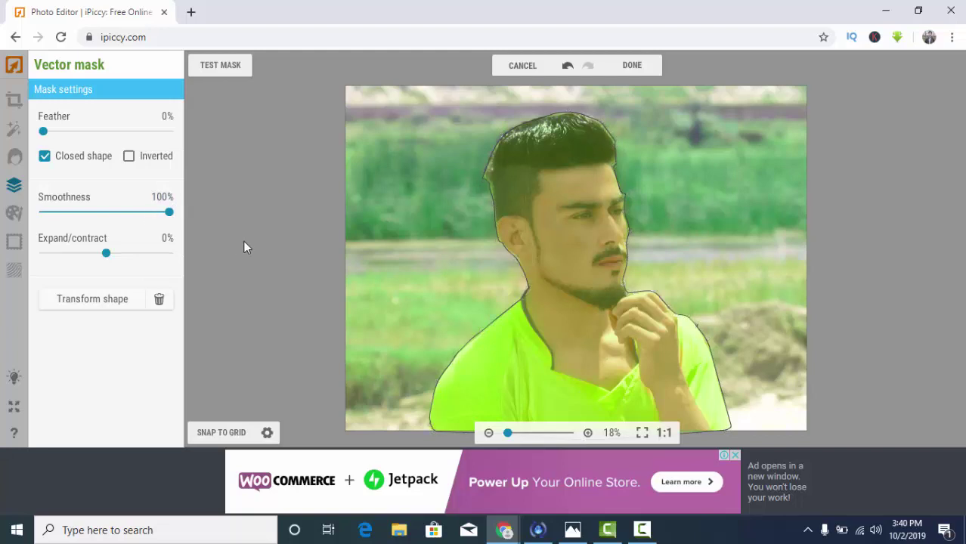
Complete the vector mask outline at the man's lower shoulder, test the mask, and apply the background-free cut-out to the photo
mouse_move(401, 429)
drag(433, 432, 429, 430)
click(227, 67)
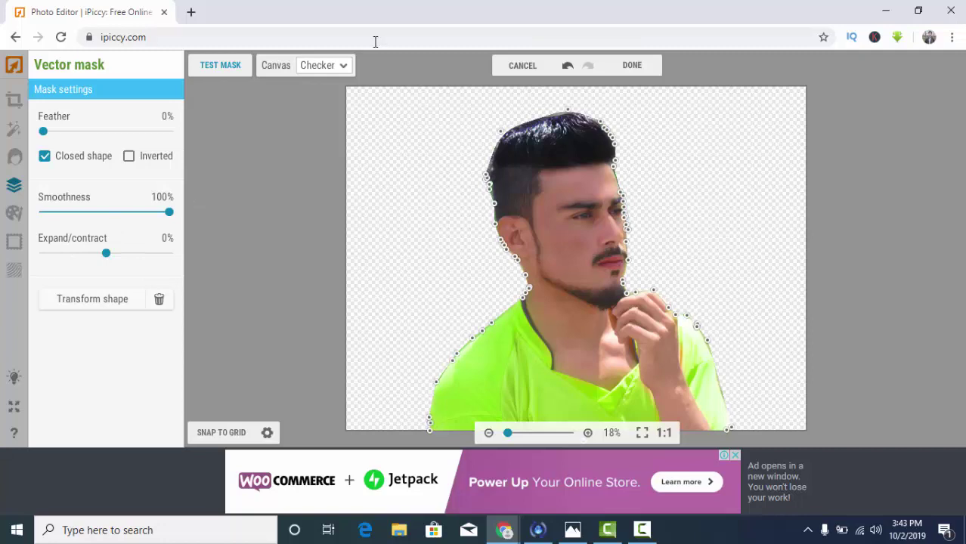
click(219, 66)
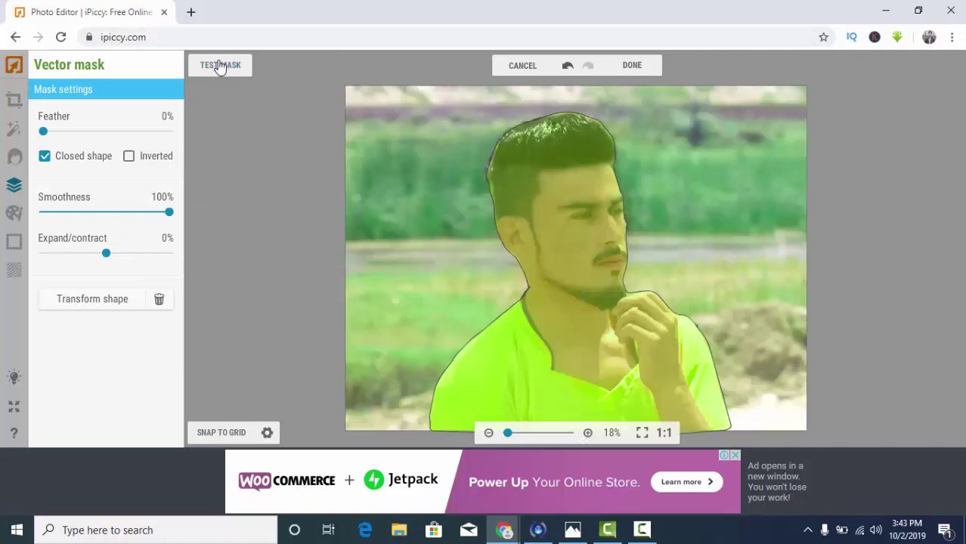
click(633, 68)
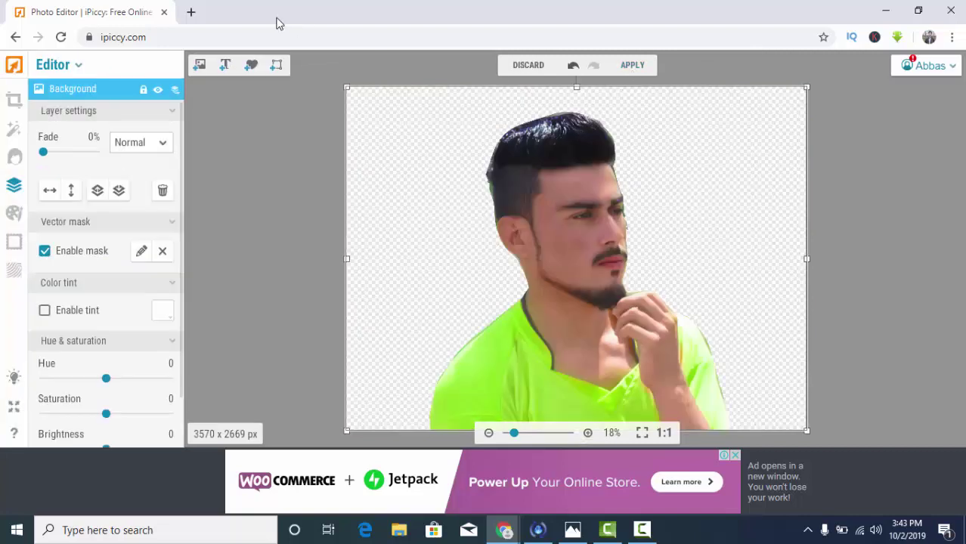
click(632, 65)
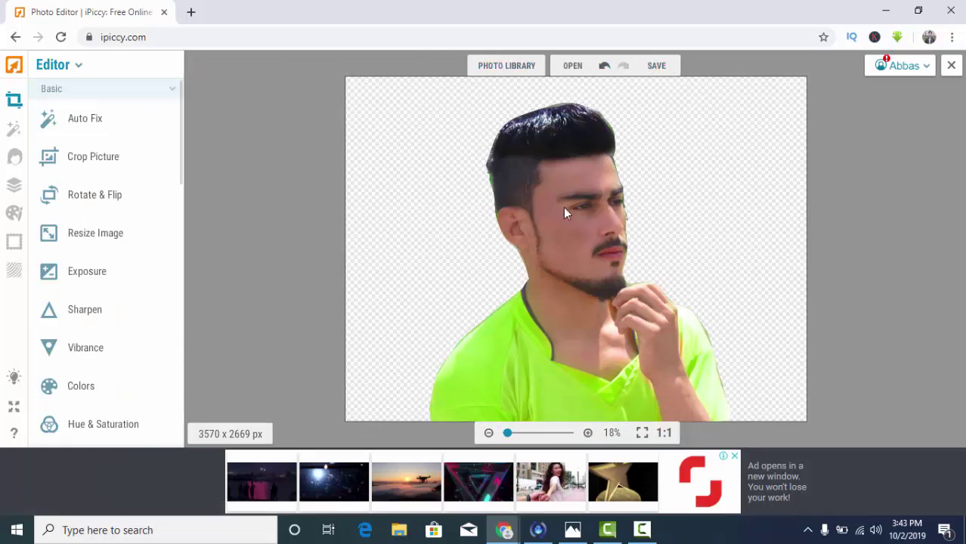
Save the cut-out to the Desktop as a PNG named 5 and close the photo in the editor
scroll(564, 209, down, 2)
scroll(564, 209, up, 1)
scroll(563, 209, down, 1)
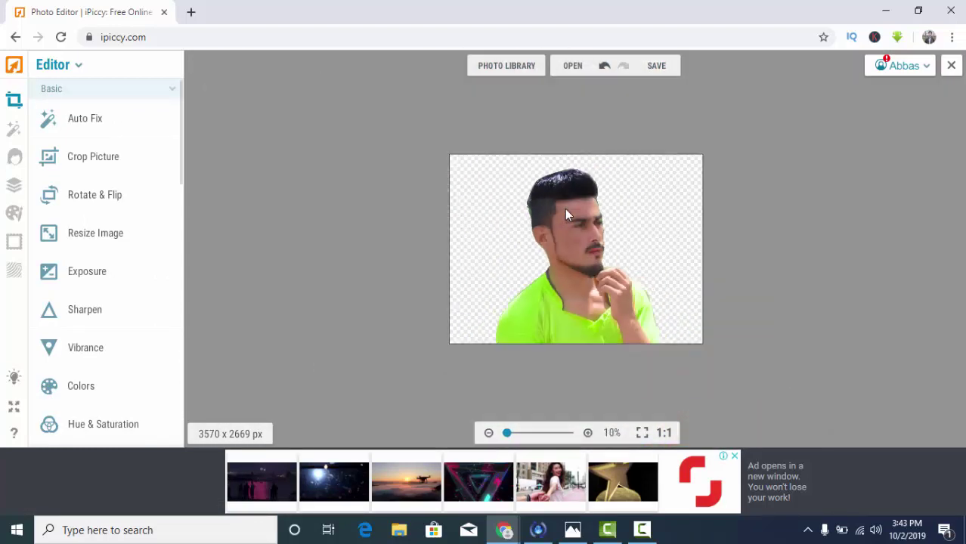
scroll(565, 215, up, 1)
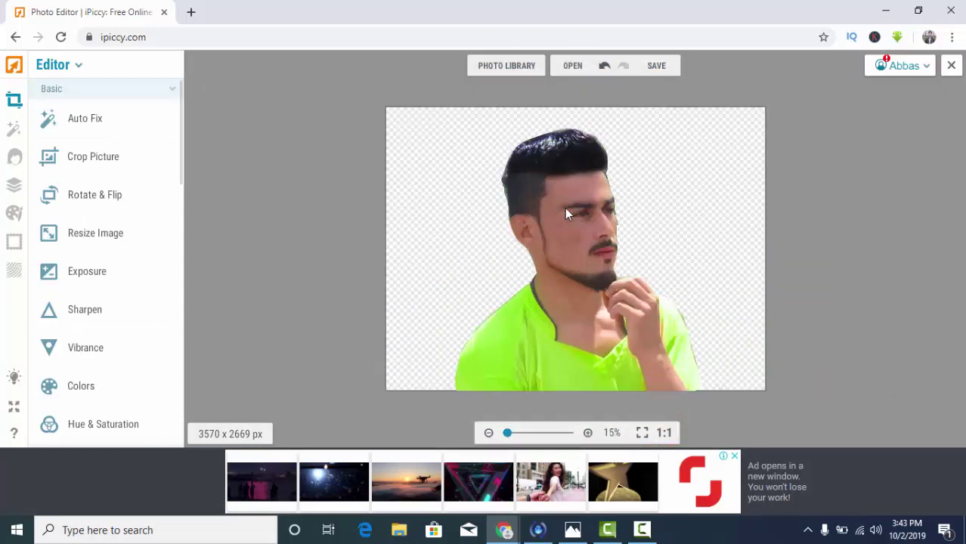
click(661, 67)
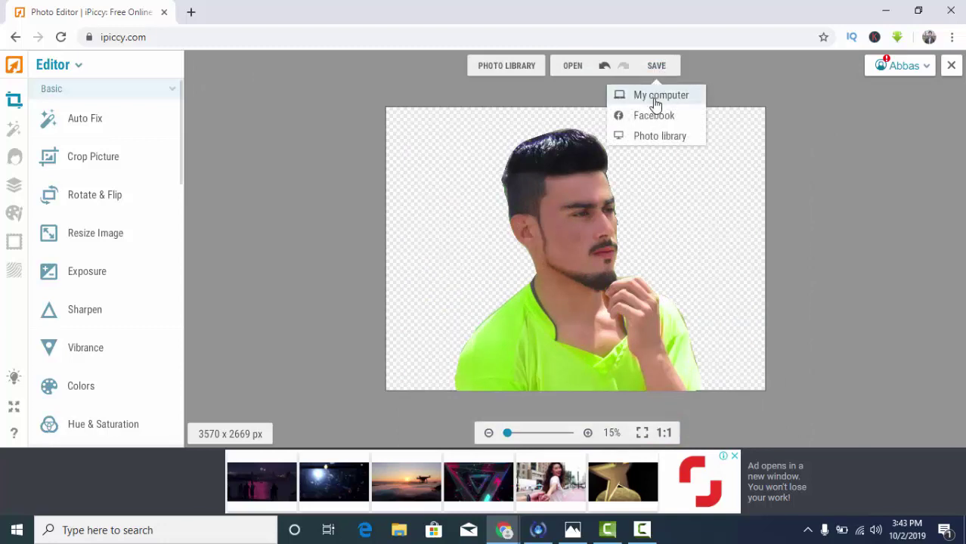
click(654, 96)
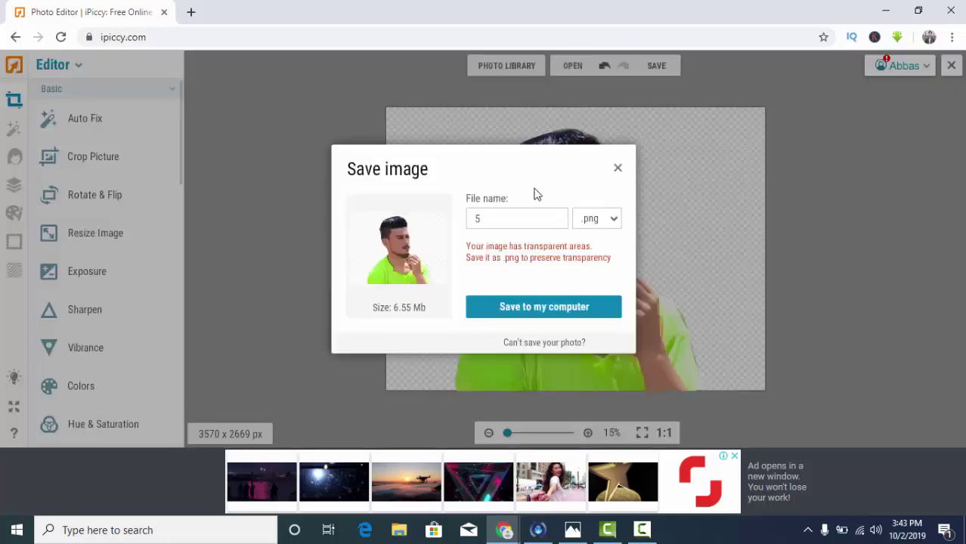
click(510, 308)
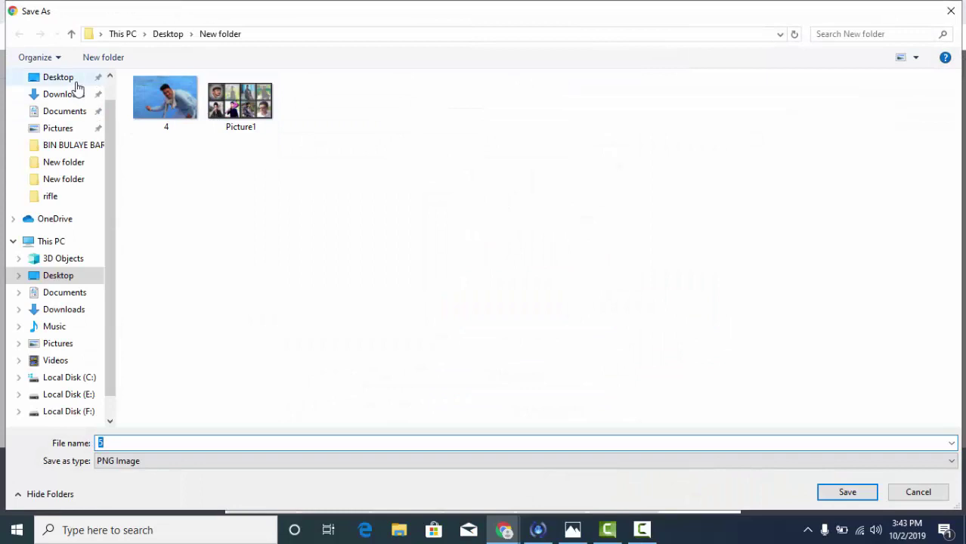
click(68, 78)
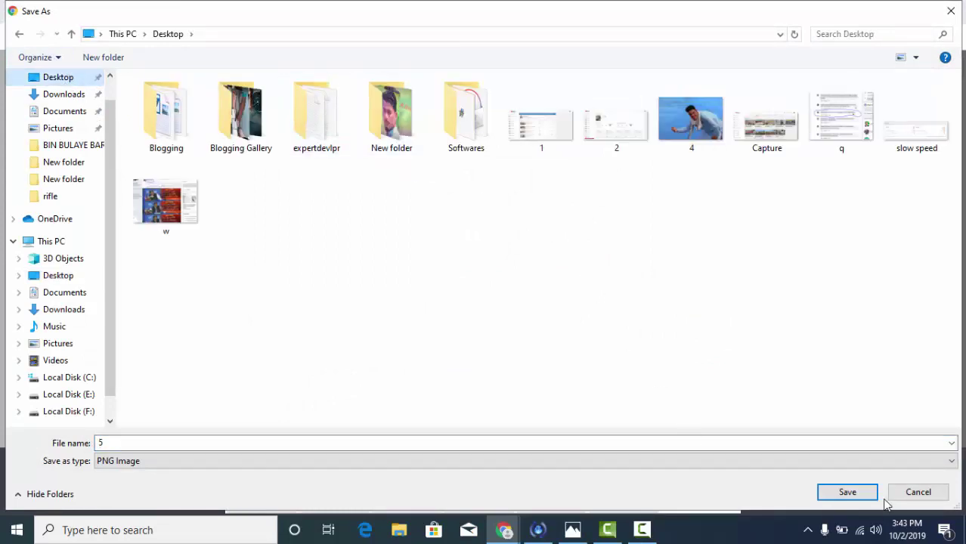
click(854, 495)
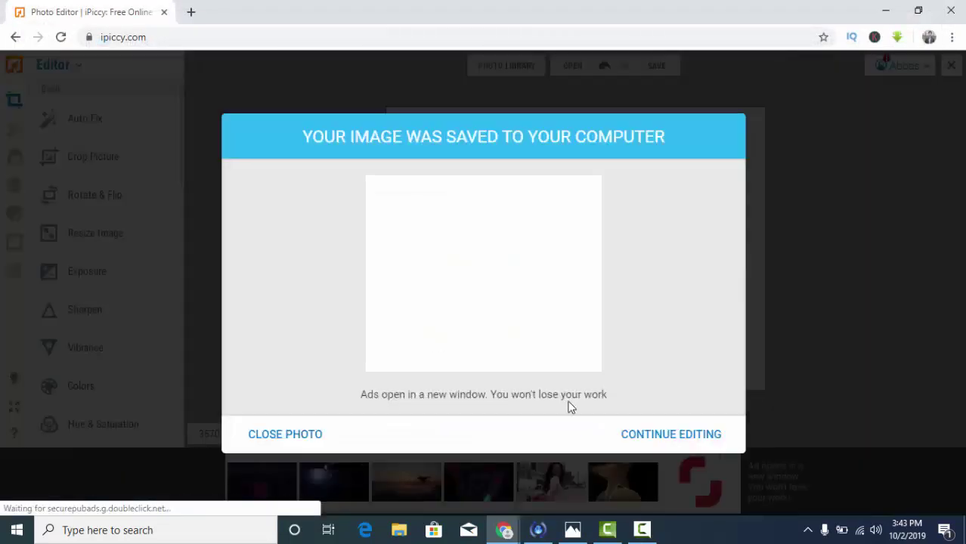
click(249, 437)
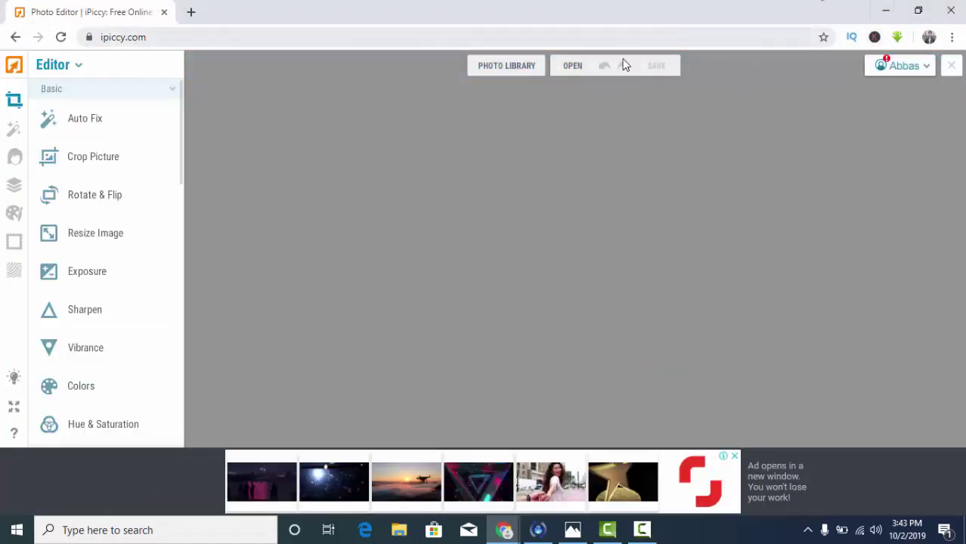
View the alps-background-calm-1227520 picture from the desktop in Photos, then close the viewer
click(884, 10)
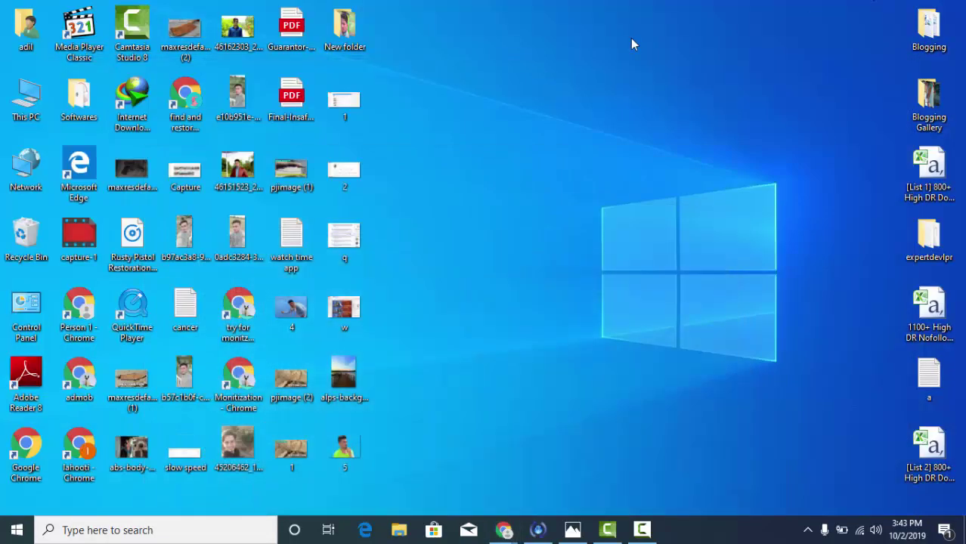
click(344, 374)
key(Return)
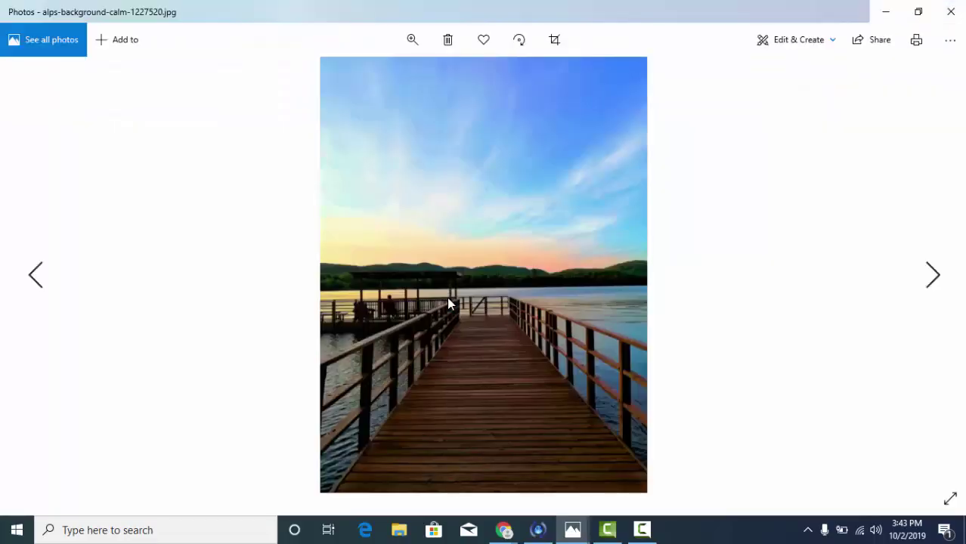
key(Right)
key(Right)
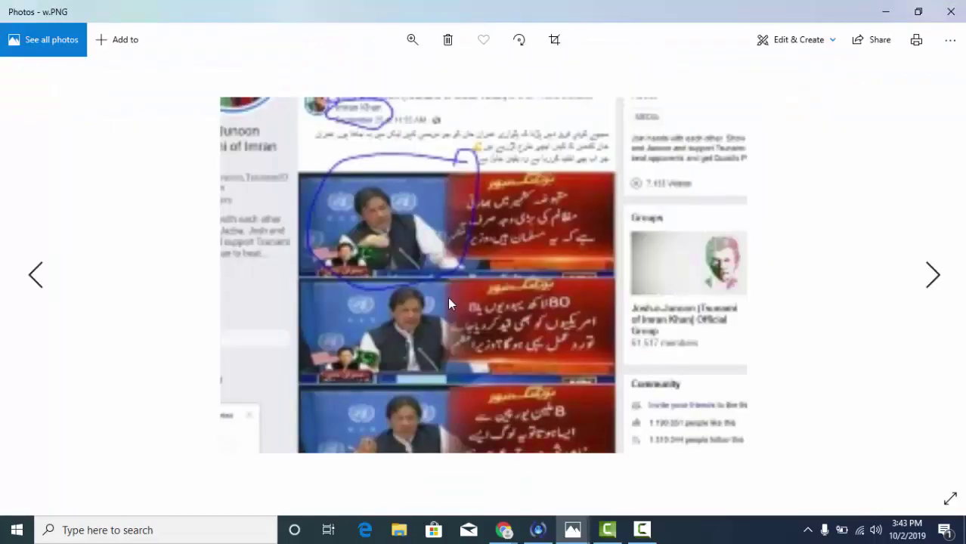
click(950, 12)
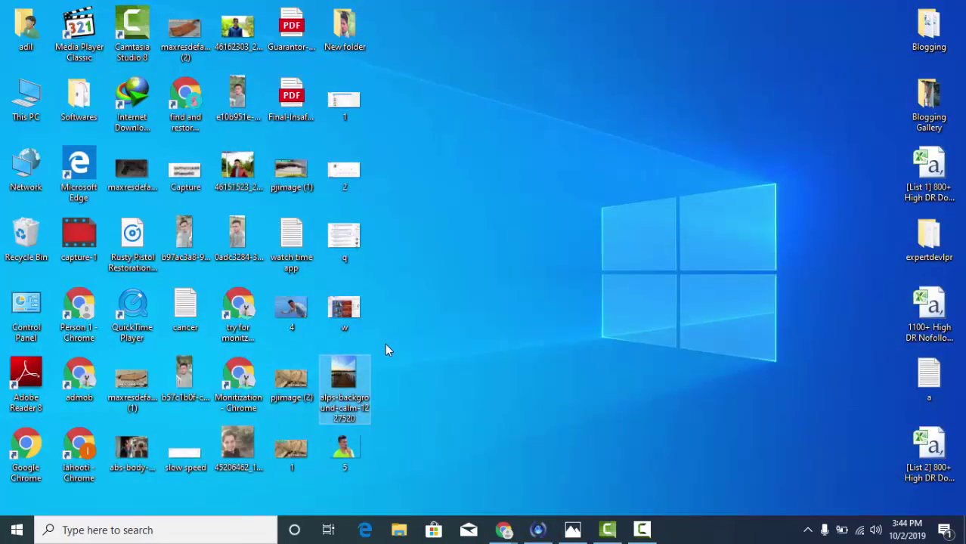
Switch back to iPiccy in Chrome and open alps-background-calm-1227520 from the Desktop, dismissing the banner ad
click(508, 531)
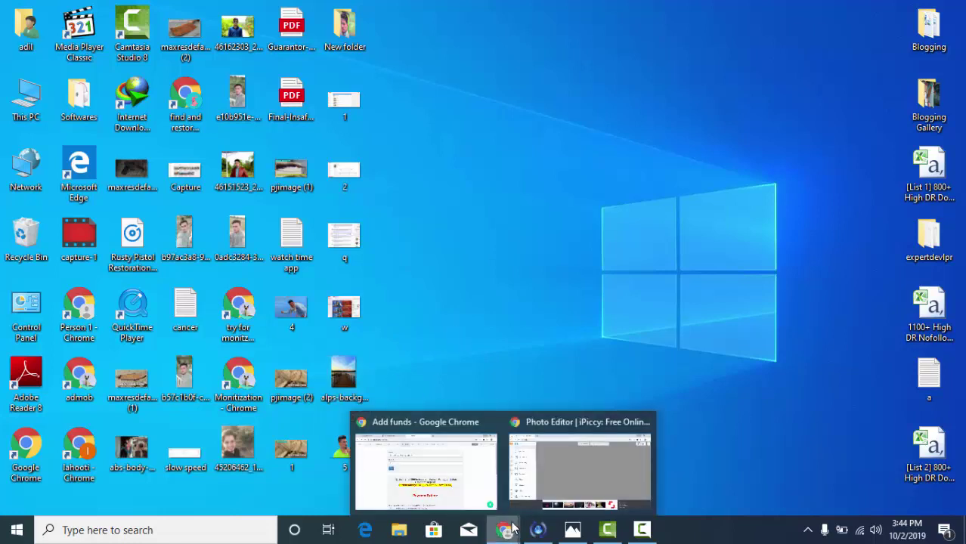
click(548, 476)
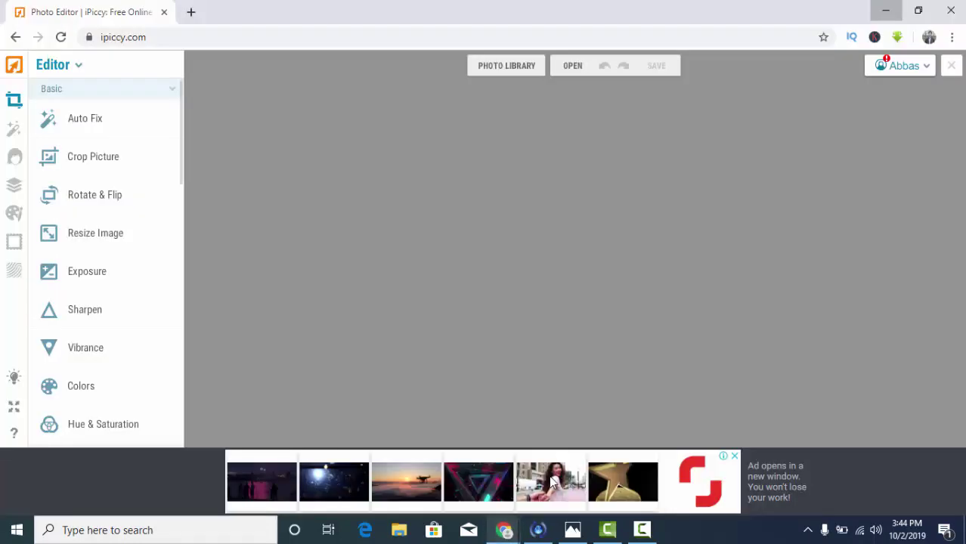
click(575, 74)
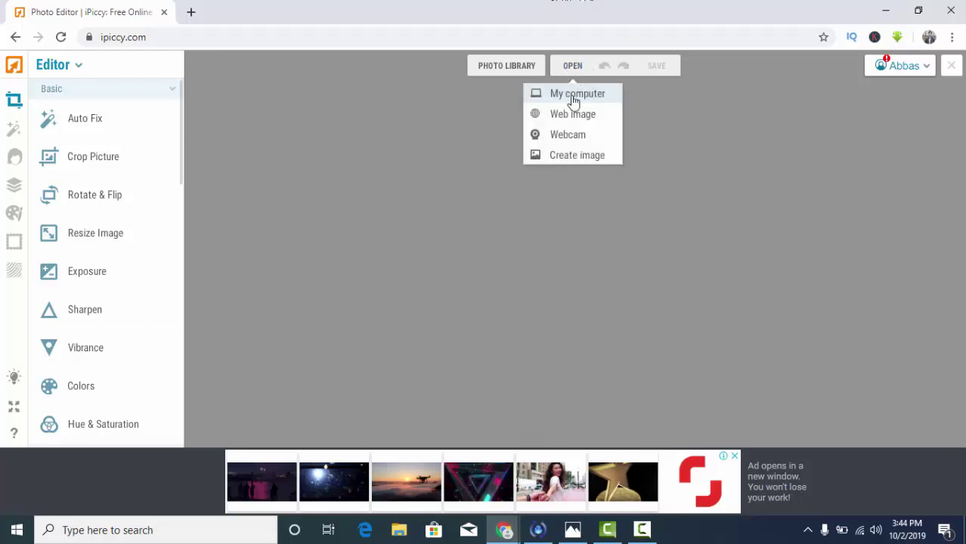
click(573, 97)
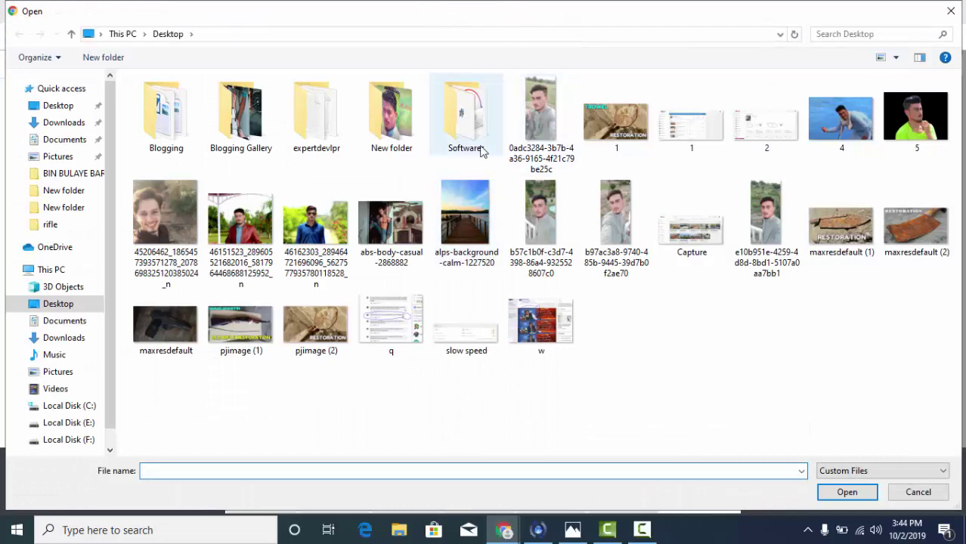
double_click(455, 212)
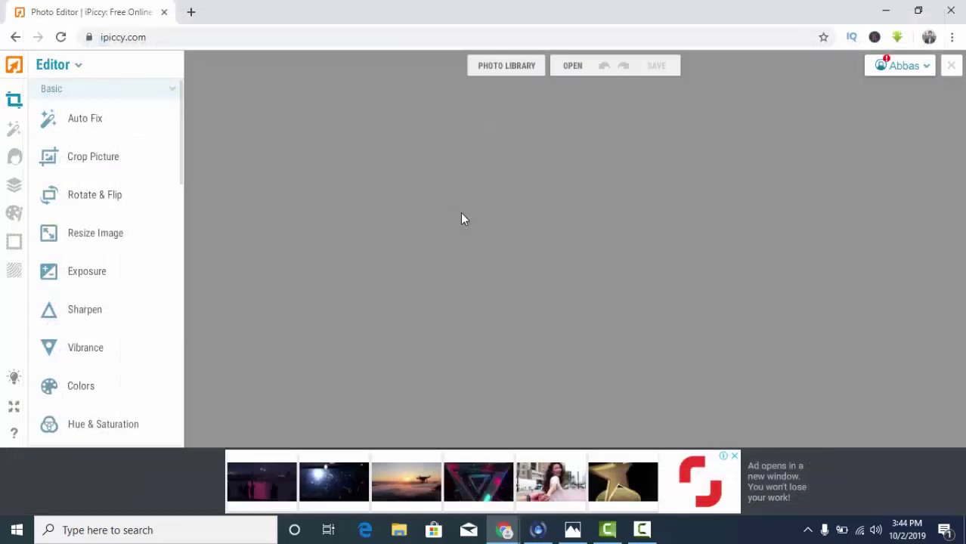
click(734, 458)
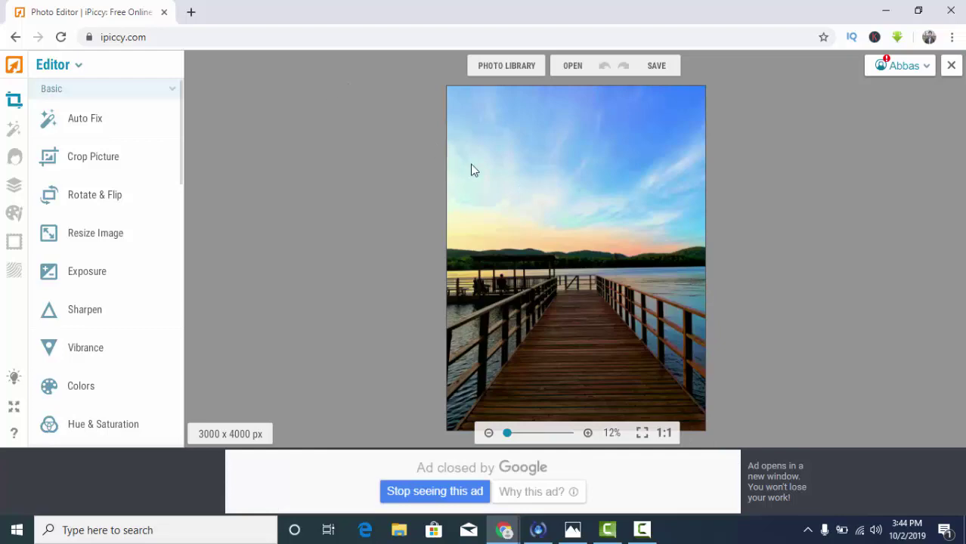
Examine the background photo's pier, shelter and lake up close and as a whole
scroll(582, 263, up, 4)
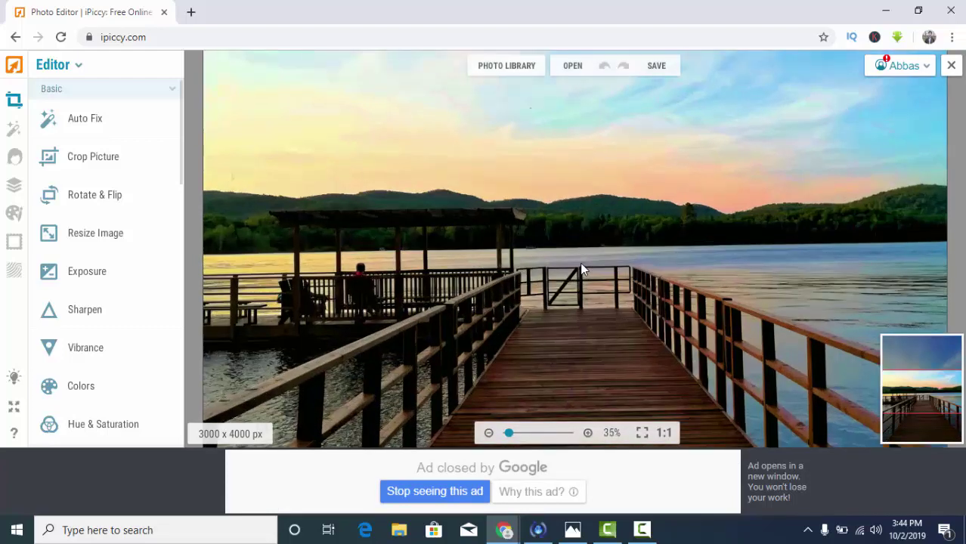
scroll(581, 268, down, 3)
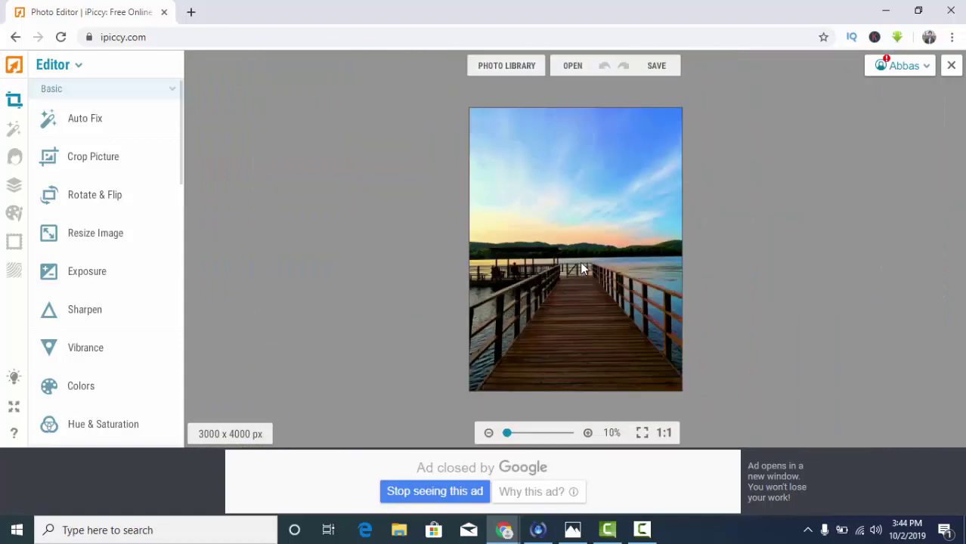
scroll(579, 262, up, 3)
scroll(580, 266, up, 2)
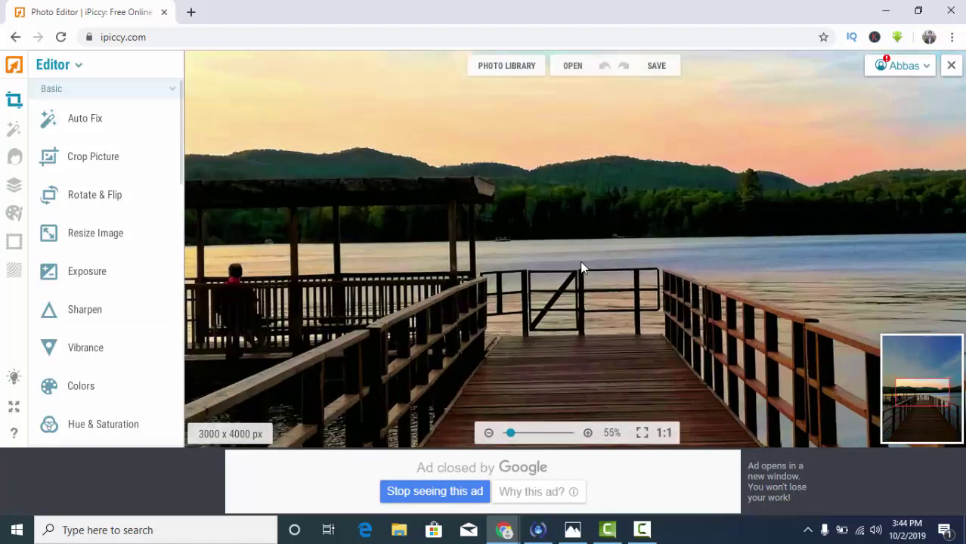
scroll(581, 266, down, 3)
scroll(580, 261, down, 3)
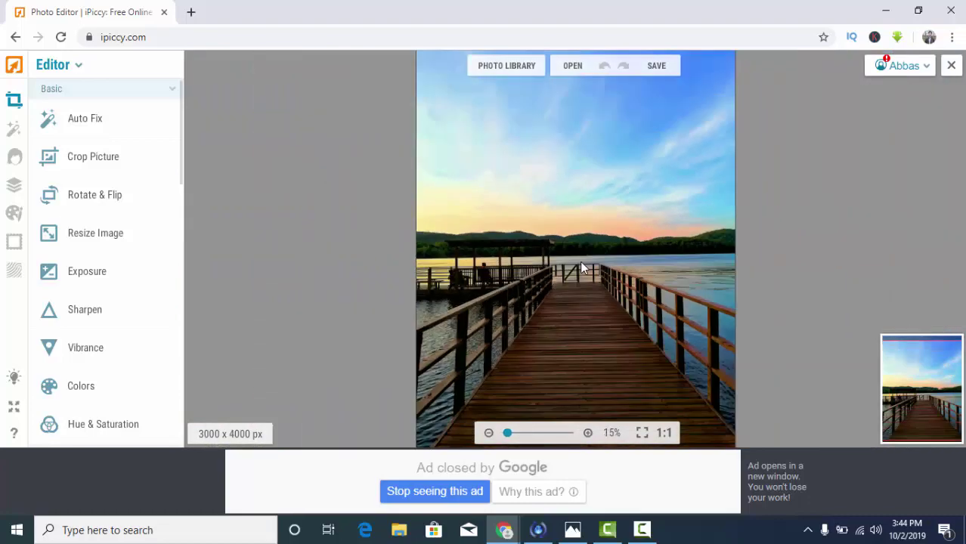
scroll(580, 260, up, 1)
scroll(580, 260, up, 3)
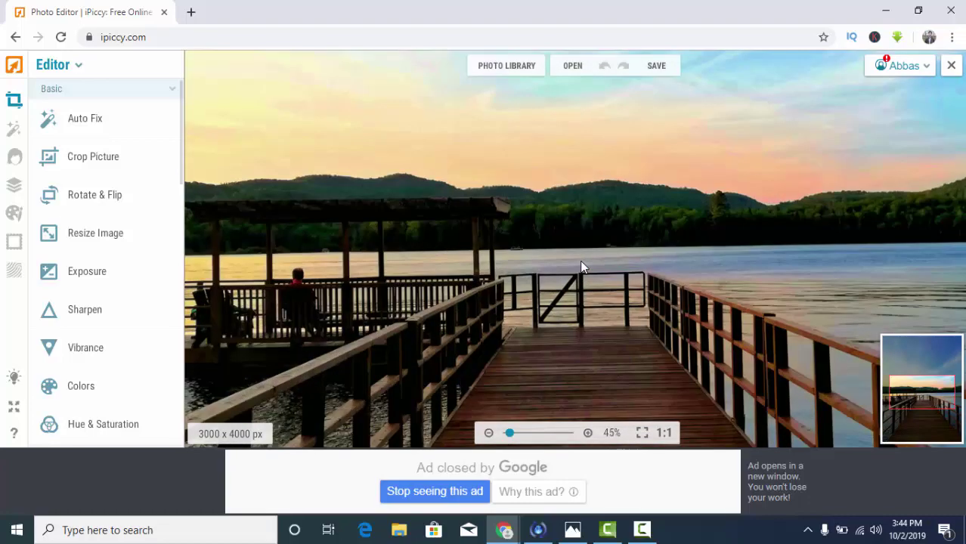
scroll(541, 259, down, 3)
scroll(373, 279, up, 4)
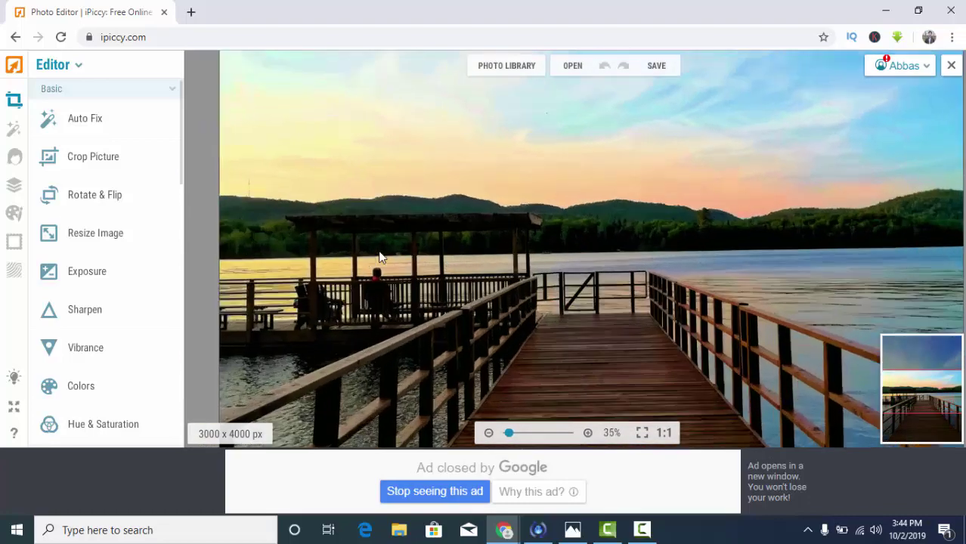
scroll(351, 286, down, 2)
scroll(351, 283, down, 4)
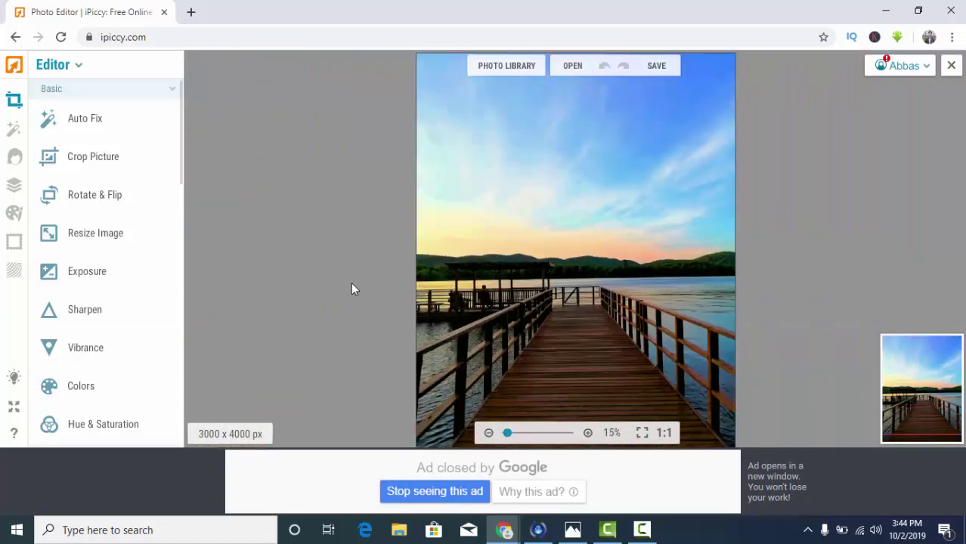
scroll(543, 262, up, 4)
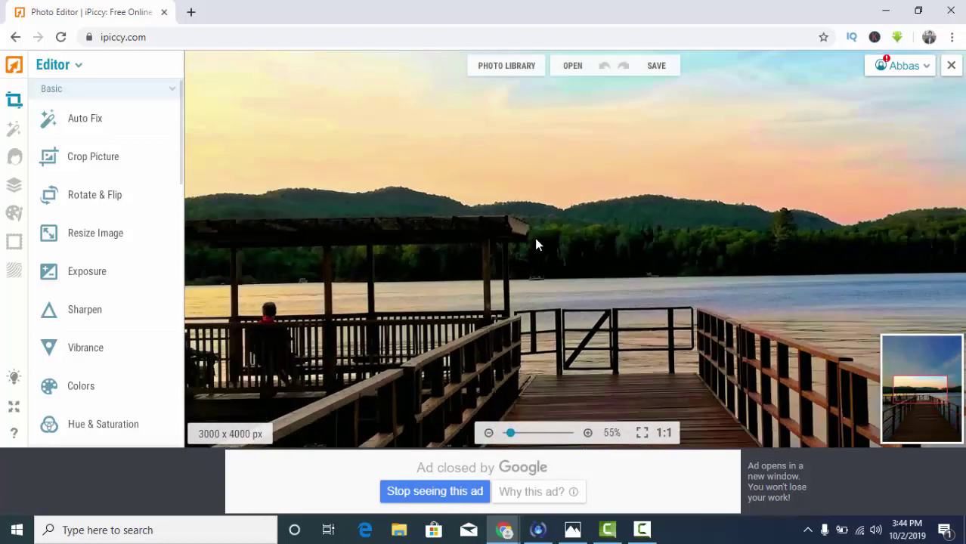
scroll(534, 238, down, 3)
scroll(533, 244, up, 3)
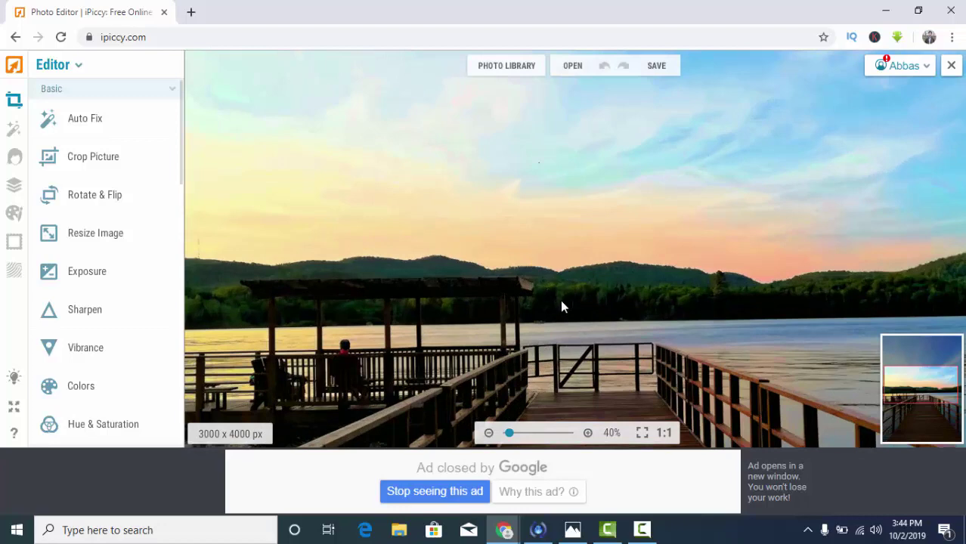
scroll(574, 317, up, 2)
scroll(518, 266, down, 4)
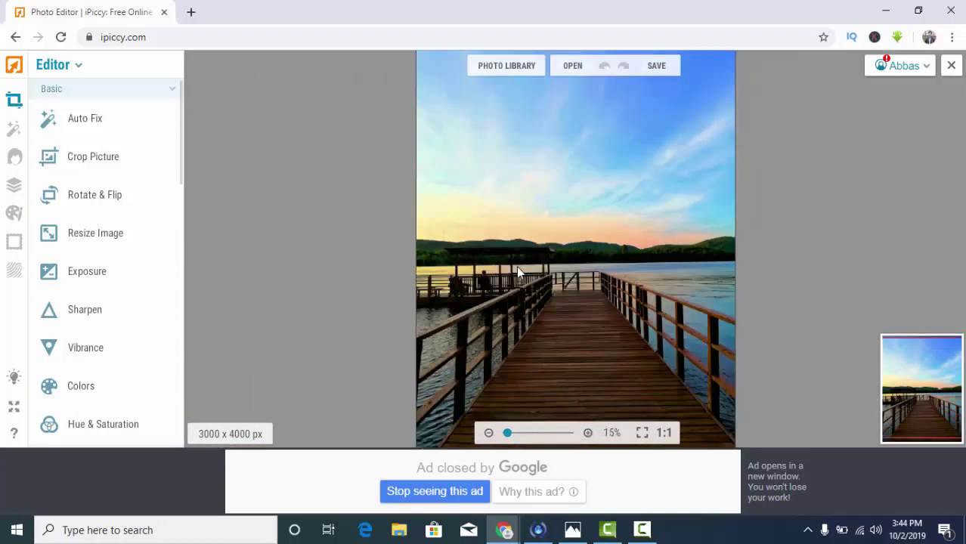
scroll(518, 272, down, 1)
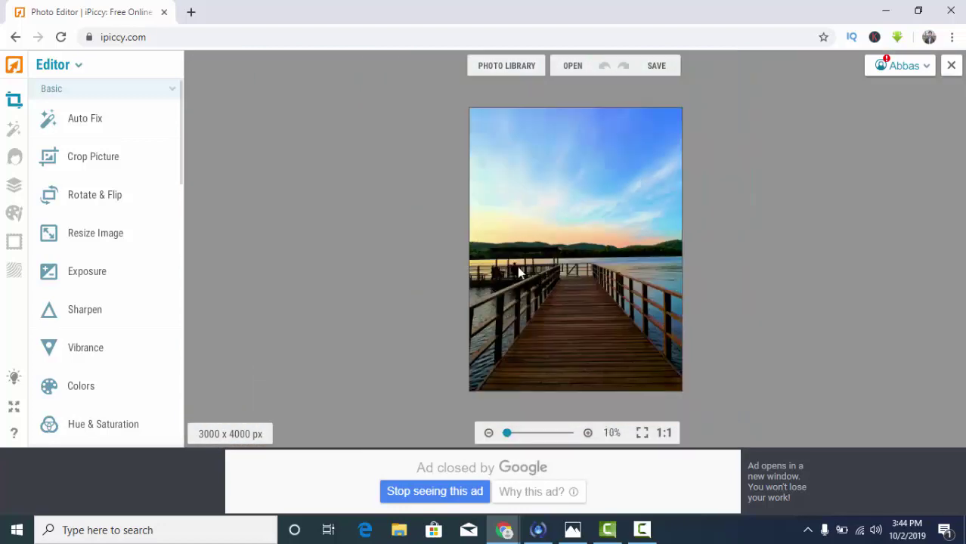
click(572, 68)
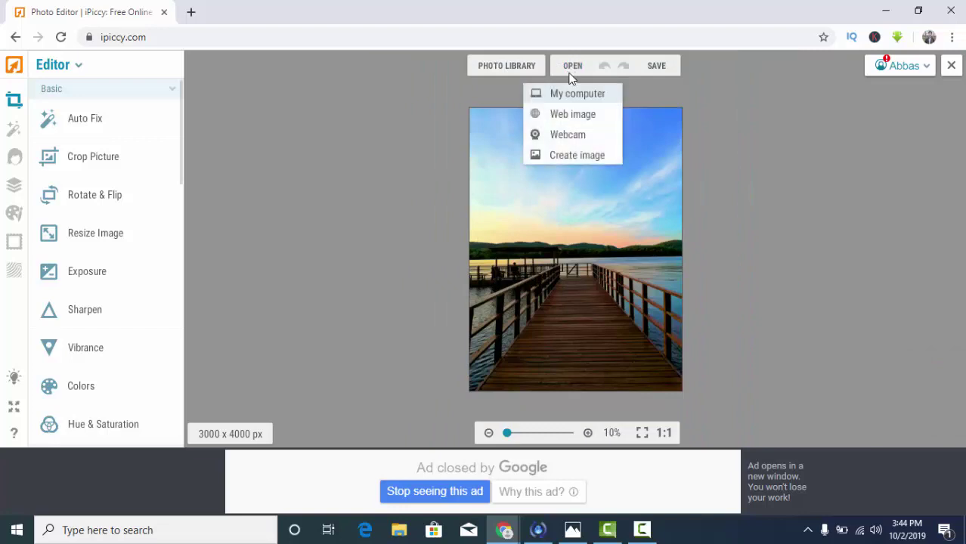
click(573, 93)
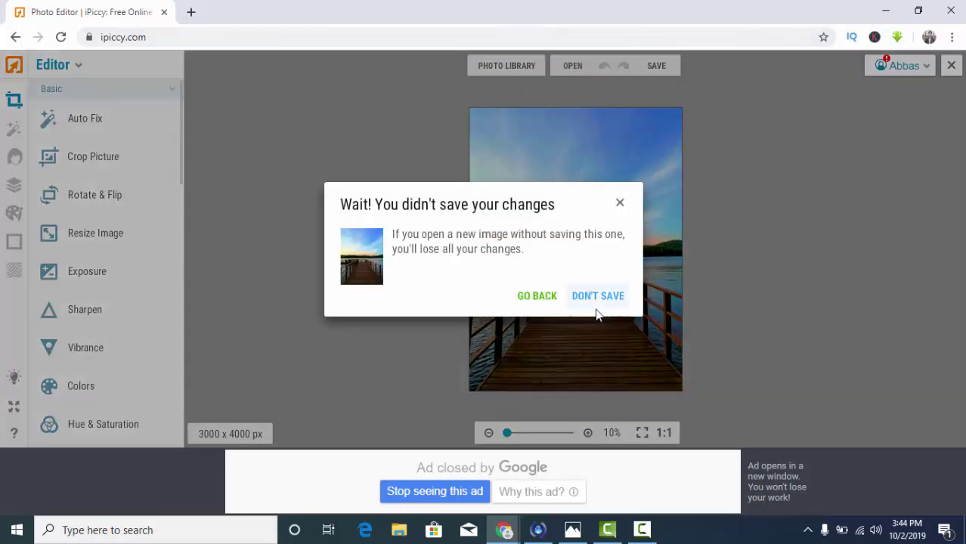
click(619, 202)
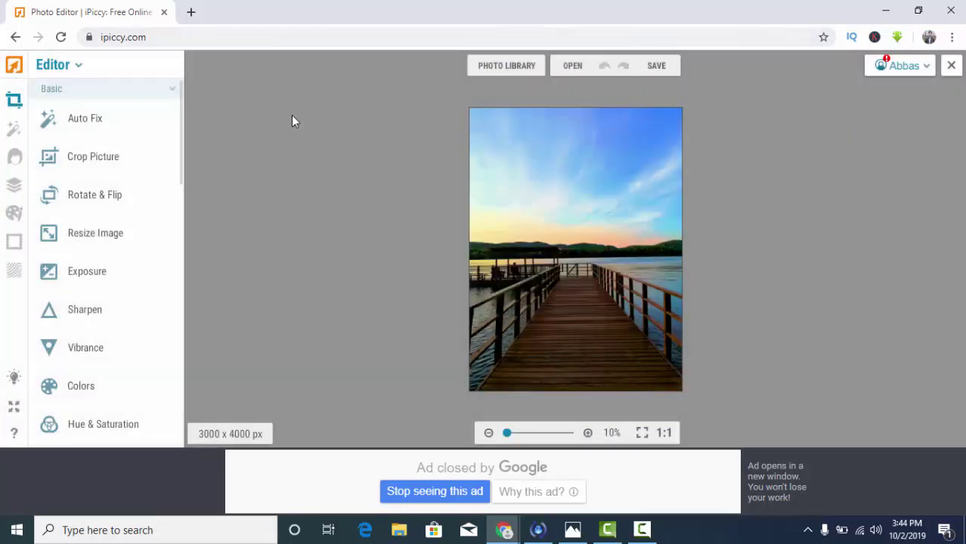
Upload the cut-out PNG 5 from the Desktop and place it as a new layer over the pier background
click(16, 193)
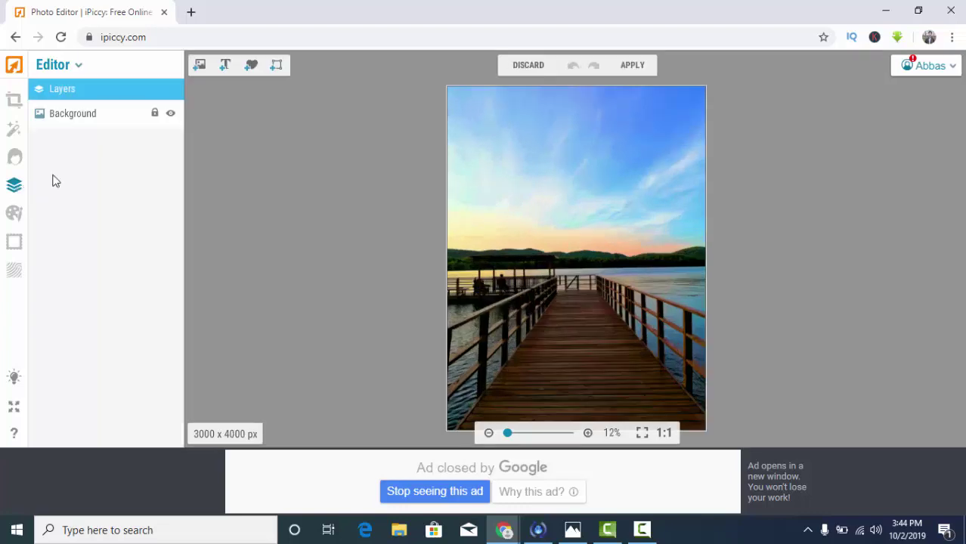
click(201, 69)
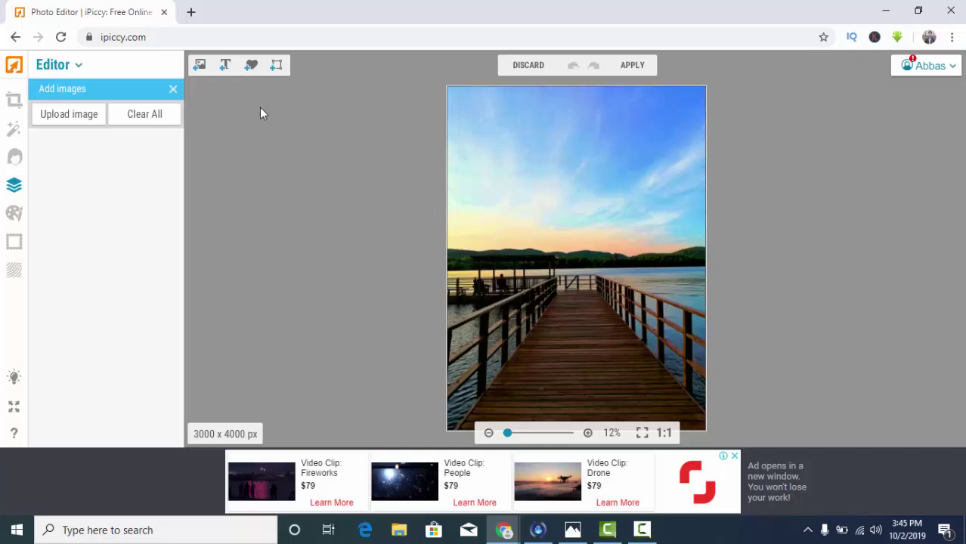
click(61, 119)
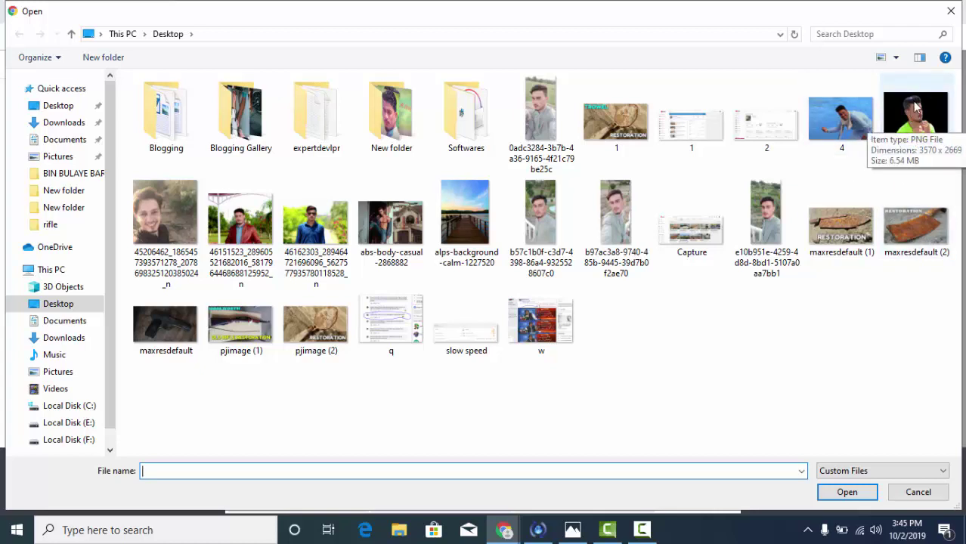
double_click(912, 128)
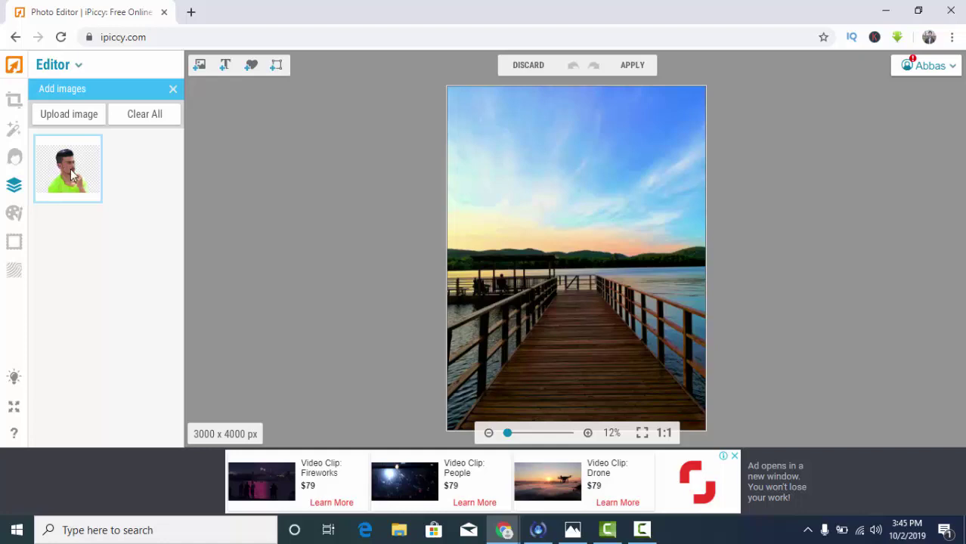
drag(72, 174, 568, 219)
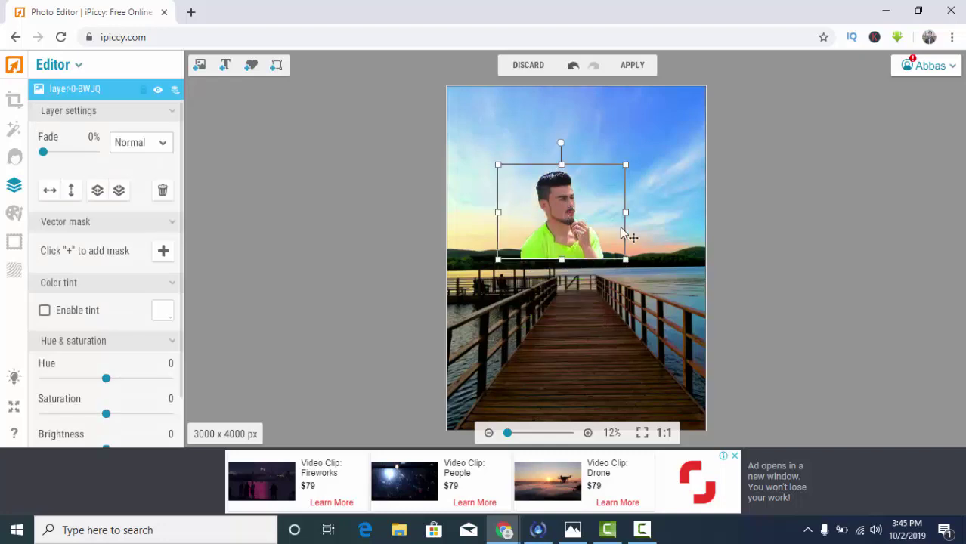
Enlarge the man's cut-out until its frame is wider than the pier photo, and move it down to the photo's lower edge
drag(626, 261, 691, 309)
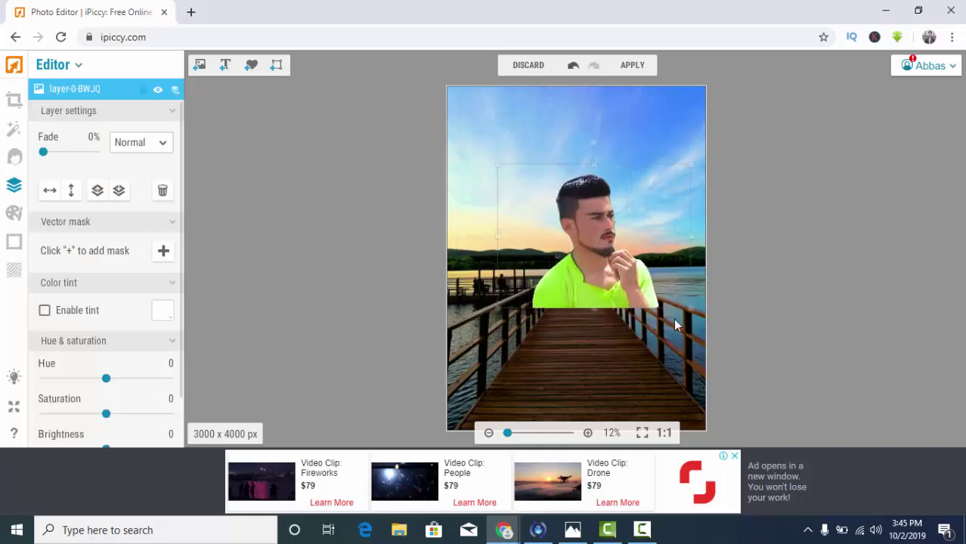
drag(615, 284, 600, 258)
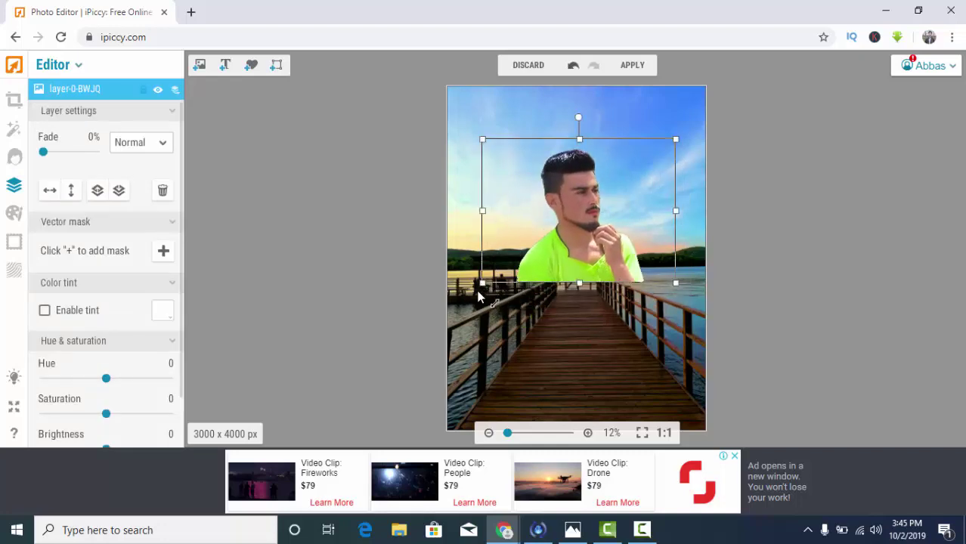
drag(477, 297, 433, 316)
drag(575, 249, 562, 202)
drag(681, 278, 742, 331)
drag(590, 269, 558, 348)
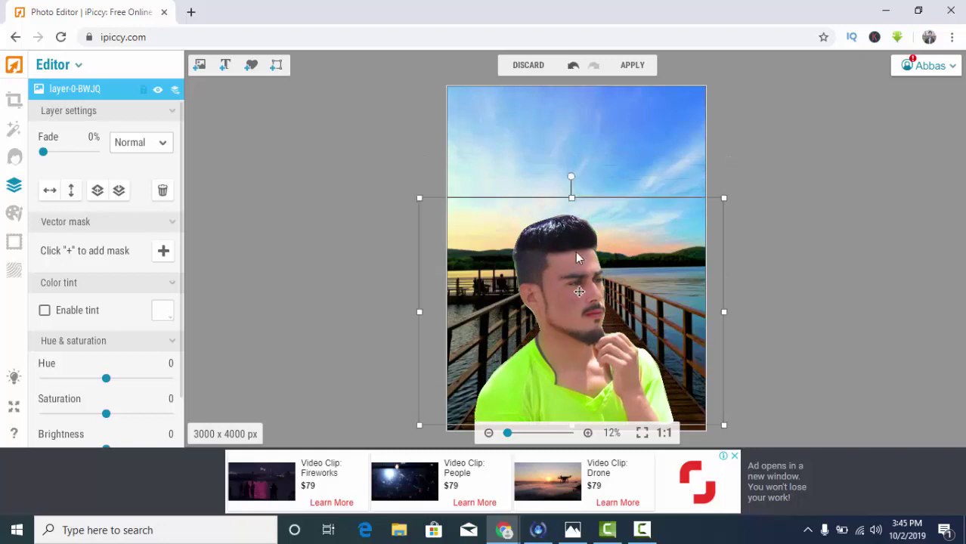
Enlarge the cut-out slightly more and reposition it centred on the pier, with the shirt reaching the photo's lower edge
drag(571, 198, 569, 173)
drag(420, 176, 393, 149)
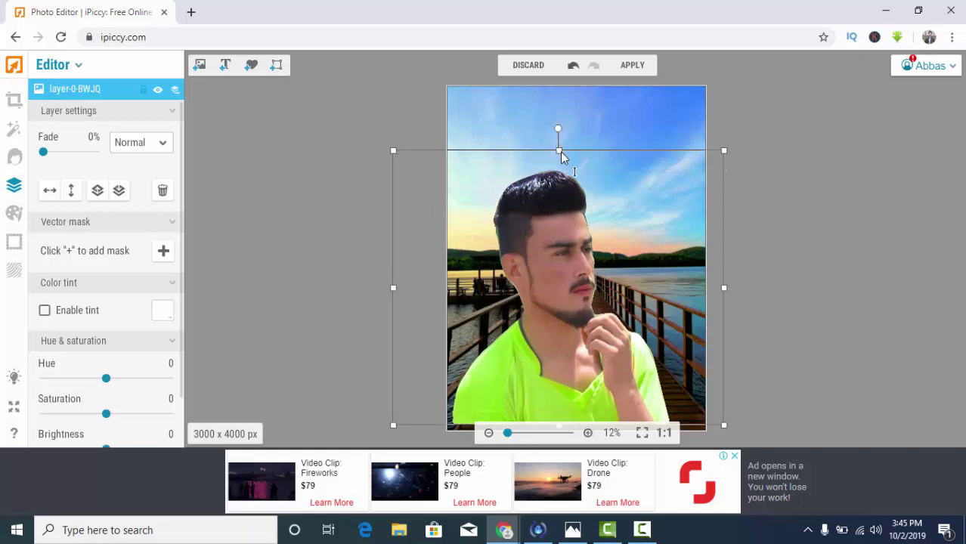
drag(559, 150, 559, 182)
drag(538, 230, 556, 242)
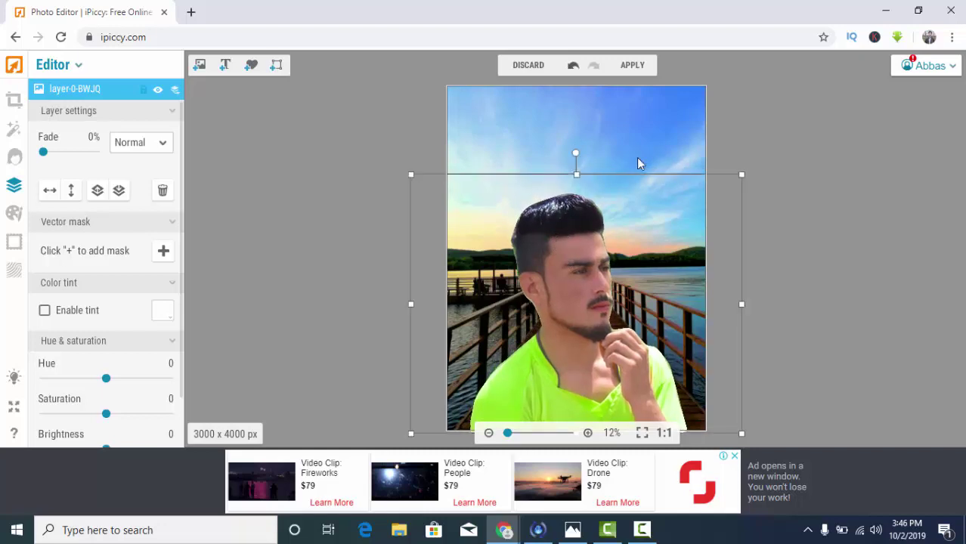
Deselect the cut-out layer, check the composite, and apply the changes to flatten all layers into one image
click(793, 199)
scroll(568, 146, down, 2)
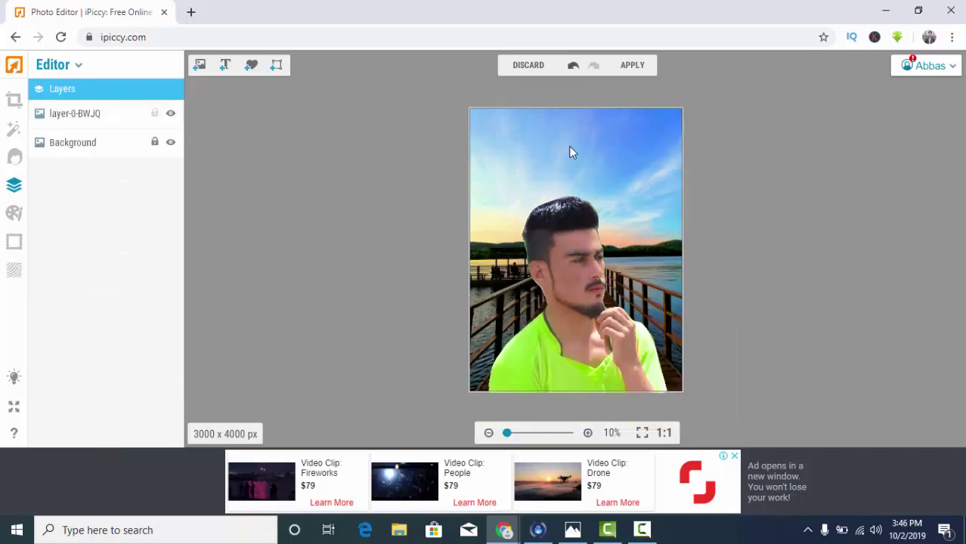
scroll(573, 179, up, 3)
scroll(574, 179, down, 3)
click(632, 66)
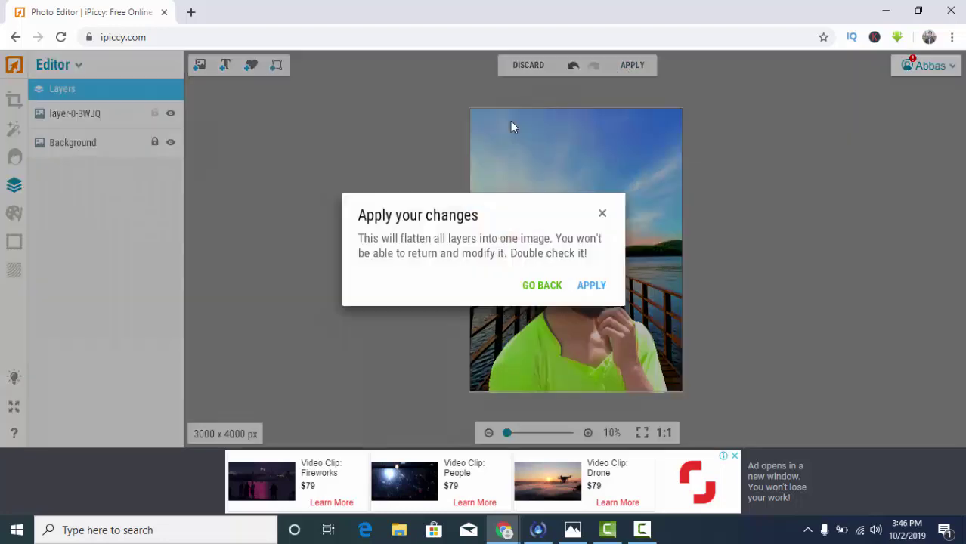
click(590, 291)
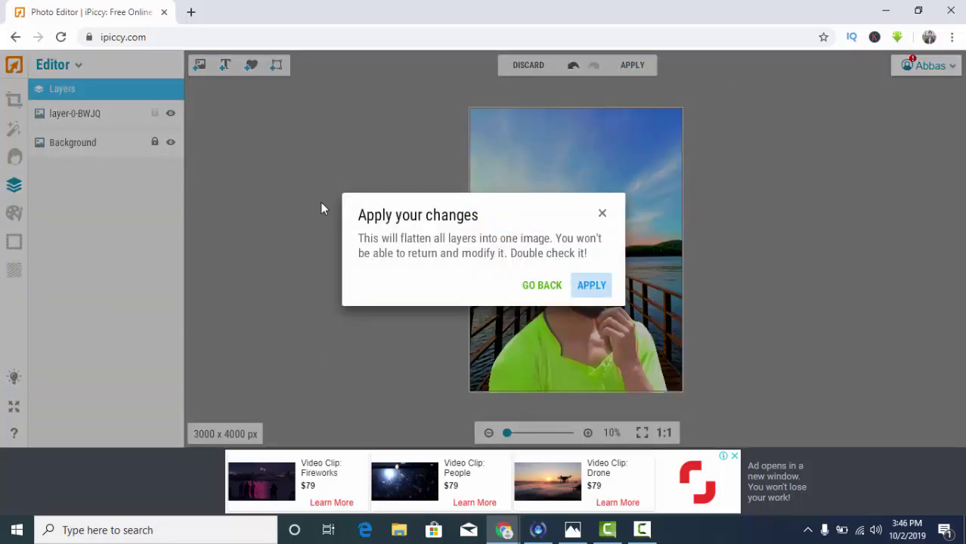
scroll(97, 254, down, 1)
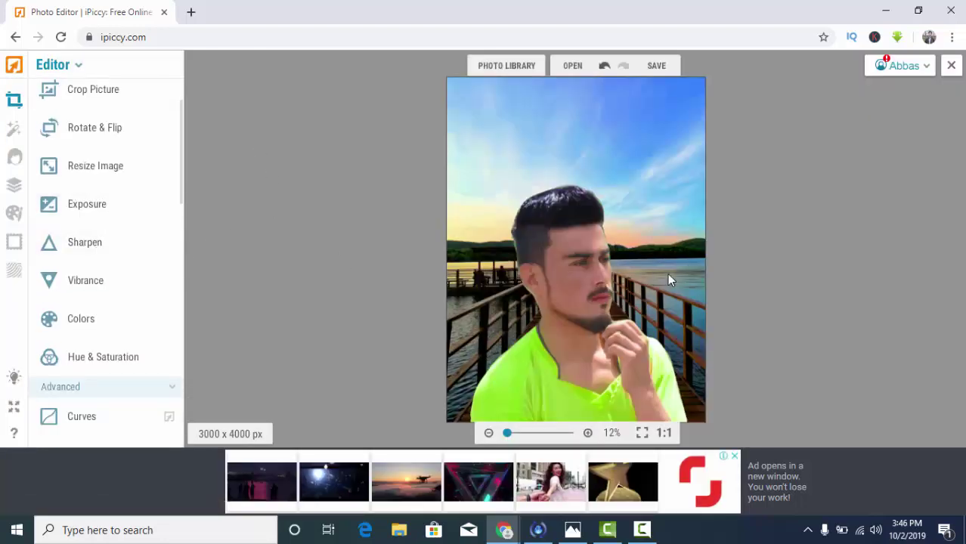
scroll(658, 270, up, 3)
scroll(655, 272, down, 3)
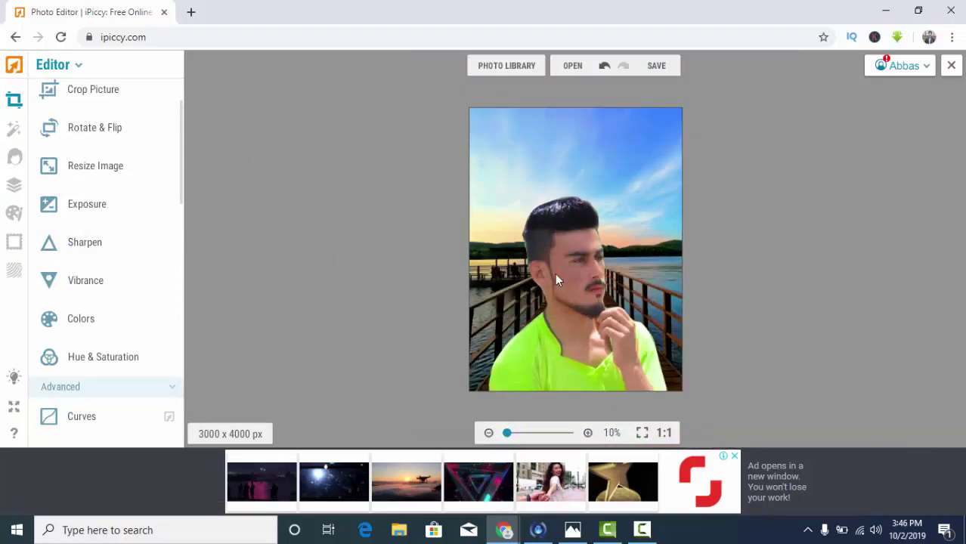
click(81, 356)
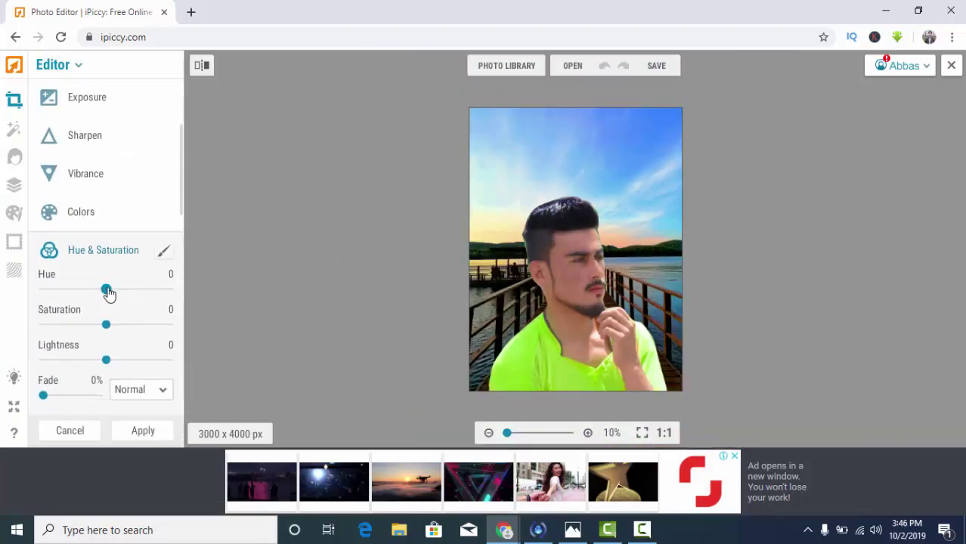
drag(106, 290, 103, 292)
click(72, 424)
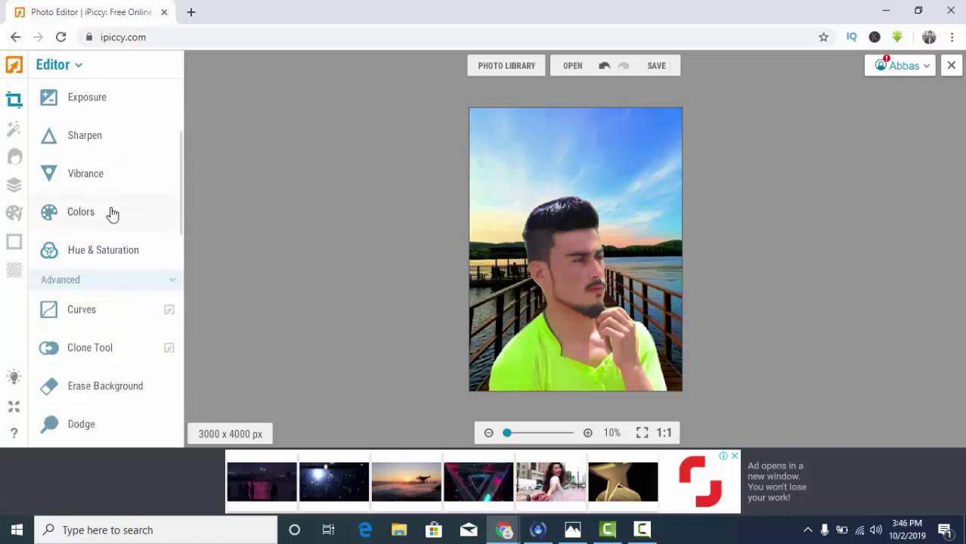
Warm up the composite with a Colors adjustment of about 9 saturation and about 18 temperature, and apply it
click(81, 212)
click(103, 356)
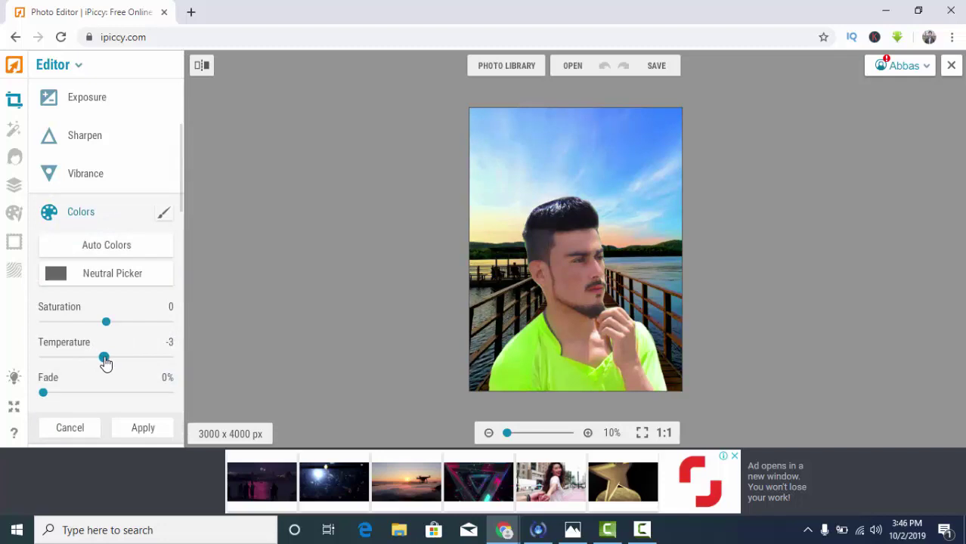
drag(107, 361, 116, 359)
drag(106, 322, 114, 329)
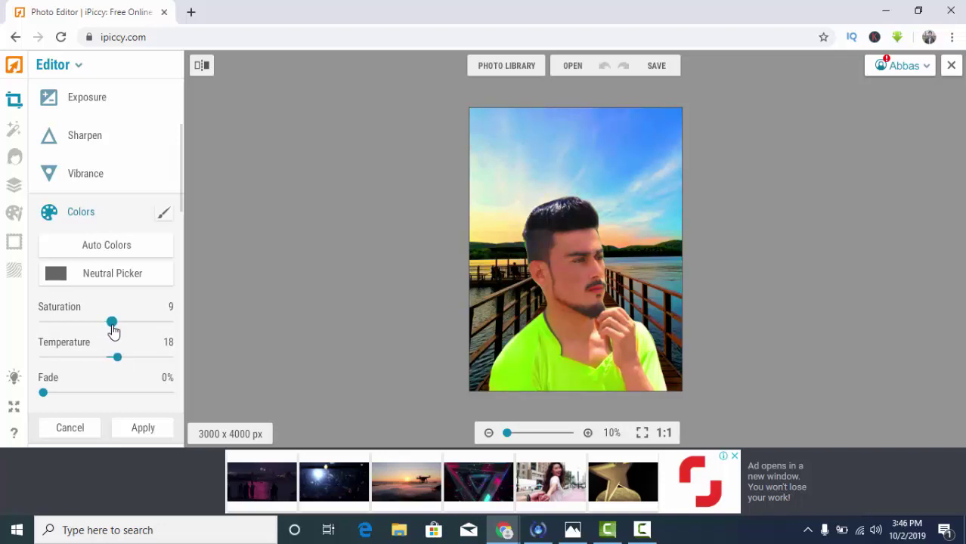
click(164, 212)
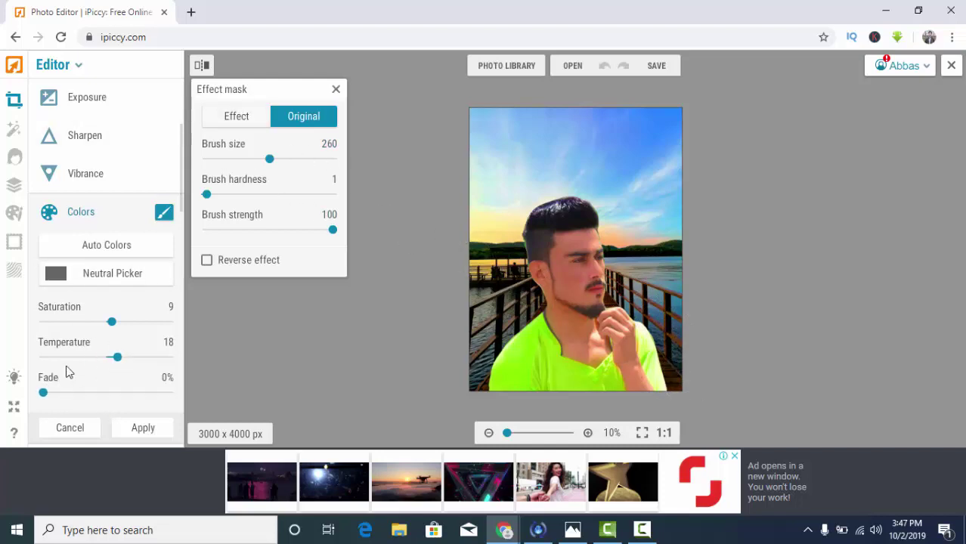
drag(112, 323, 115, 322)
drag(122, 368, 123, 367)
click(141, 426)
Raise the composite's contrast to 10 with the Exposure adjustment and apply it
scroll(132, 352, up, 5)
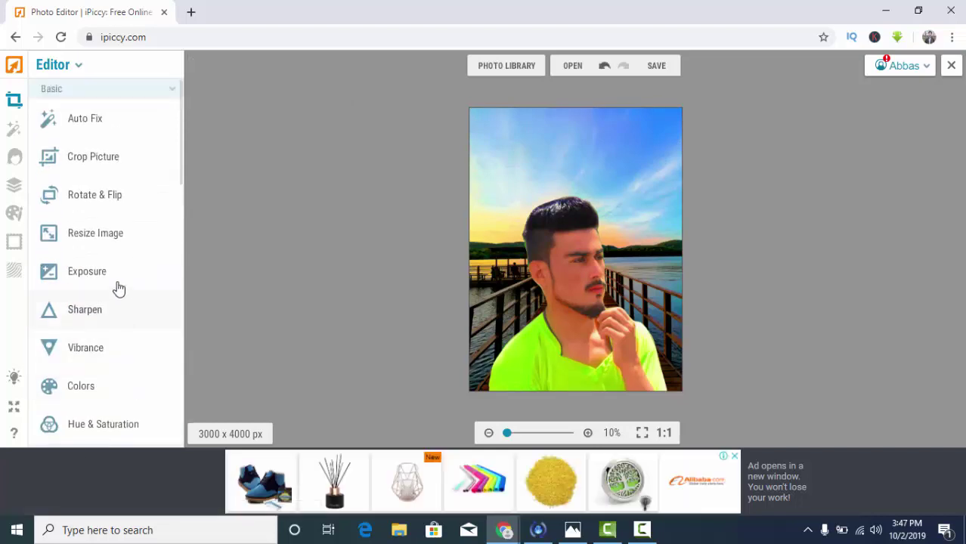
click(89, 272)
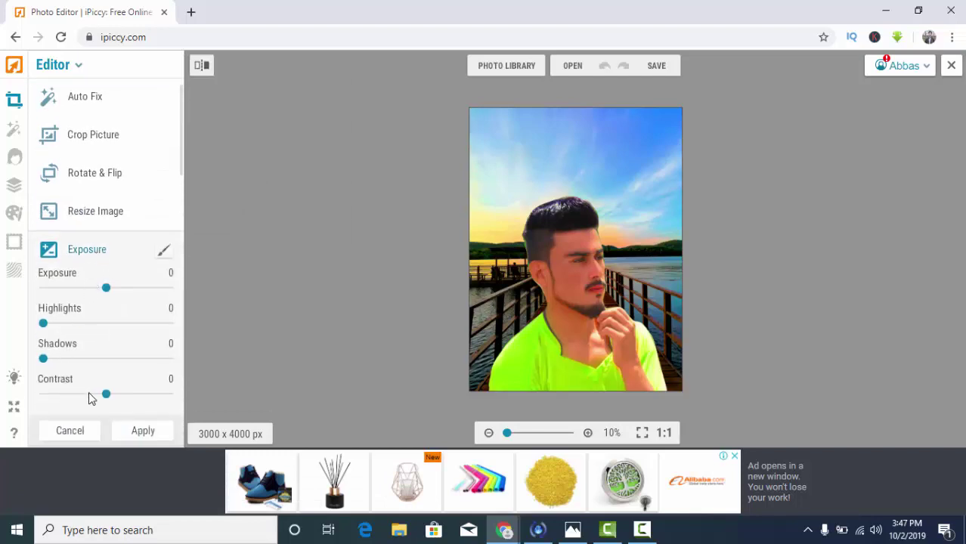
drag(109, 400, 115, 405)
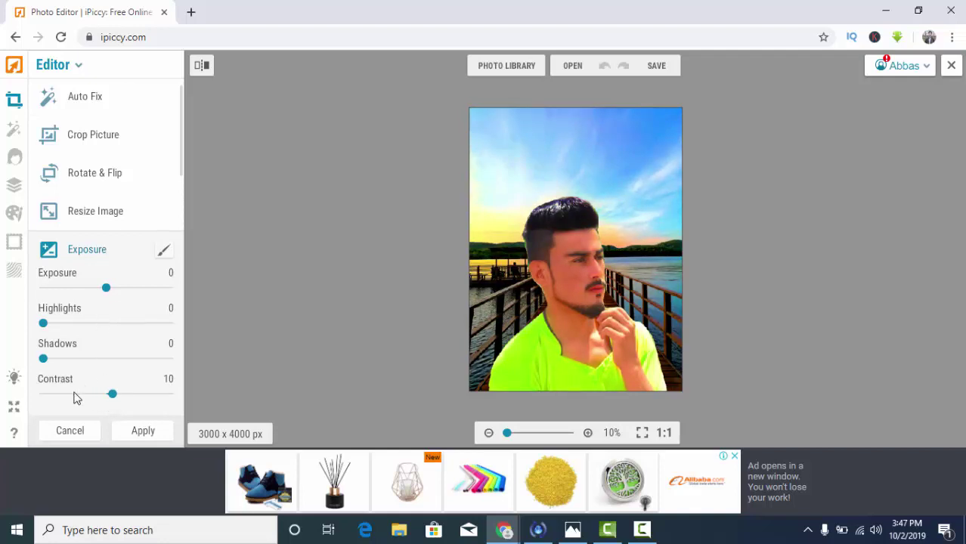
click(131, 438)
scroll(98, 306, down, 3)
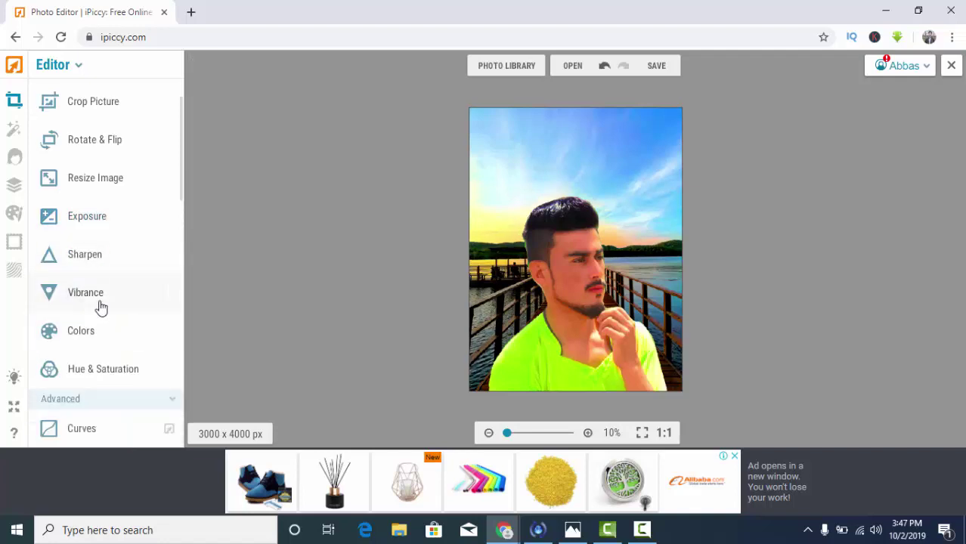
click(88, 368)
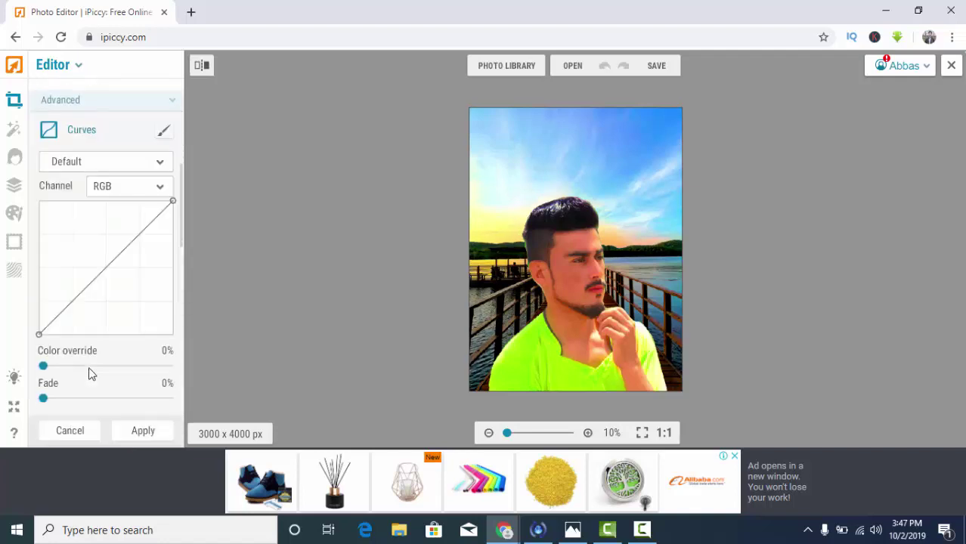
click(101, 275)
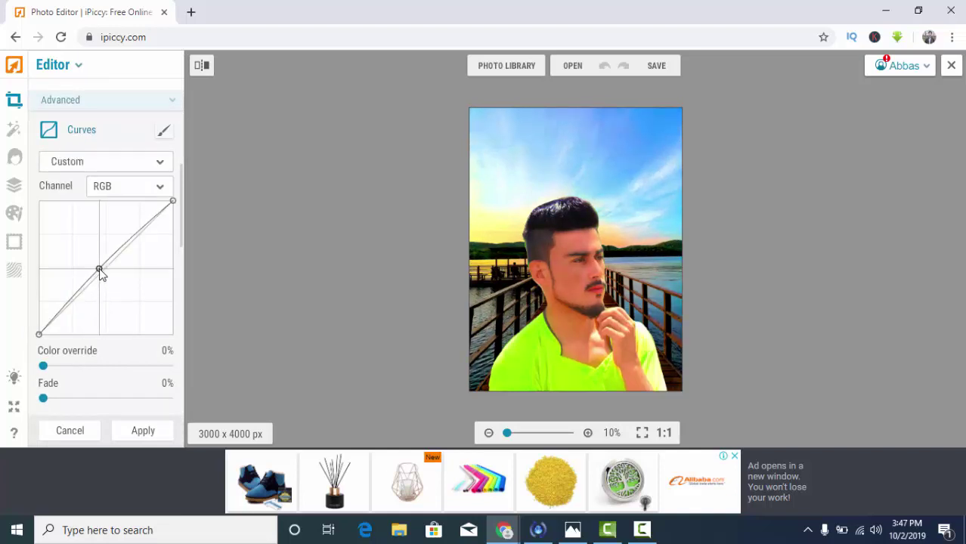
drag(101, 275, 100, 271)
mouse_move(143, 225)
mouse_down()
mouse_move(152, 240)
mouse_move(144, 227)
mouse_up()
click(69, 444)
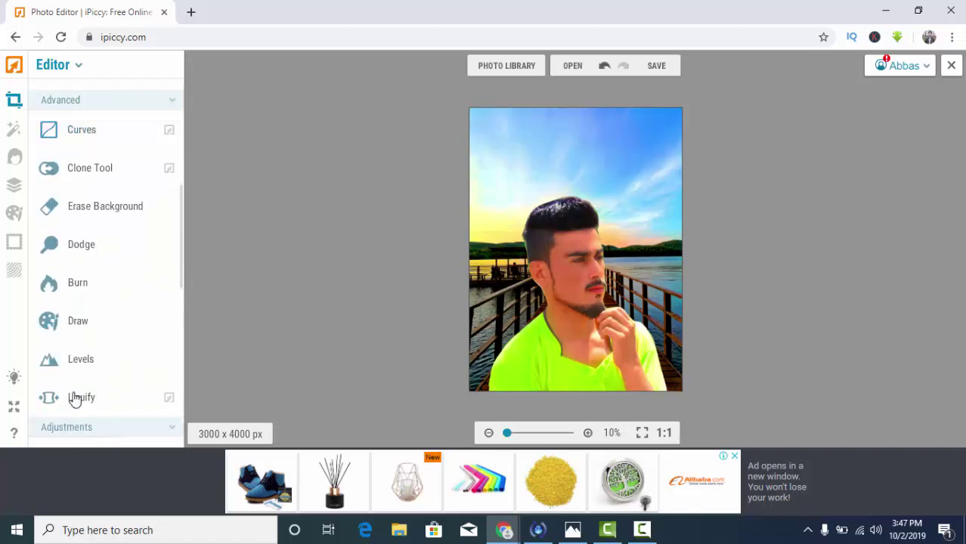
scroll(72, 396, up, 5)
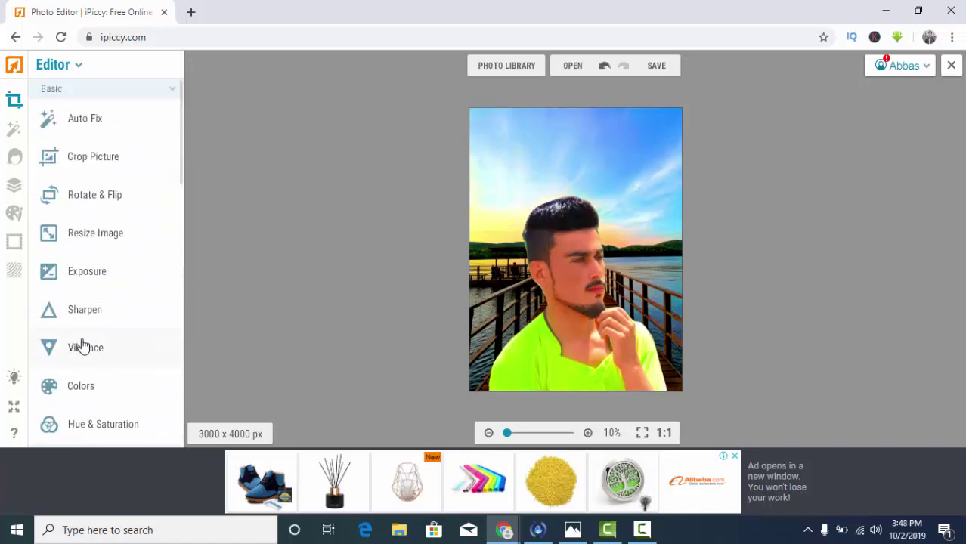
scroll(86, 276, down, 3)
scroll(87, 278, up, 3)
Save the composite to the computer's Desktop as a Highest-quality JPG named ok, and close the photo in the editor
click(655, 68)
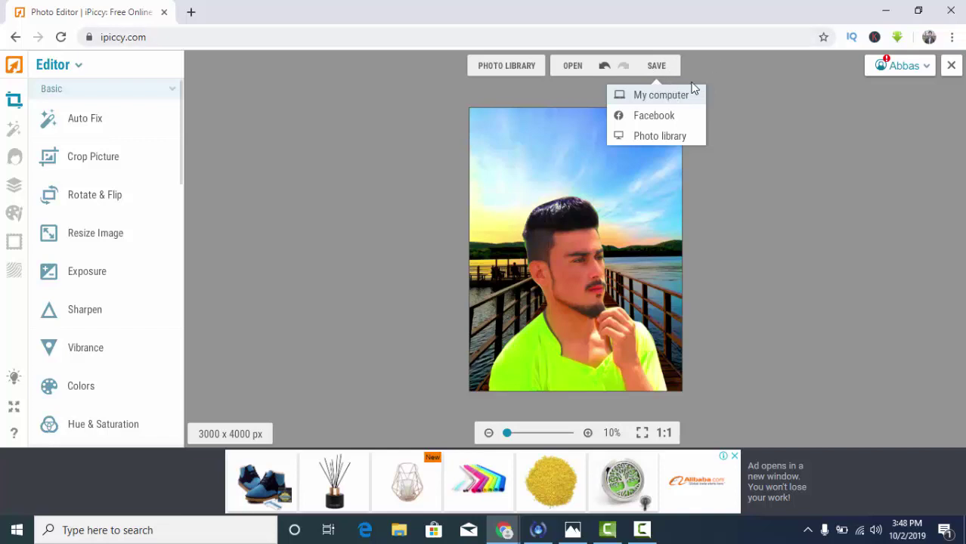
click(679, 95)
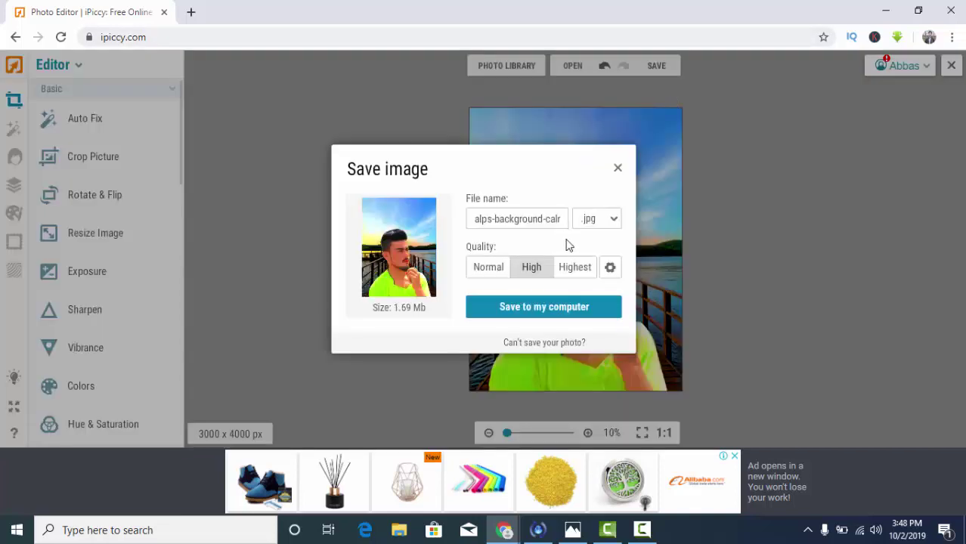
click(575, 268)
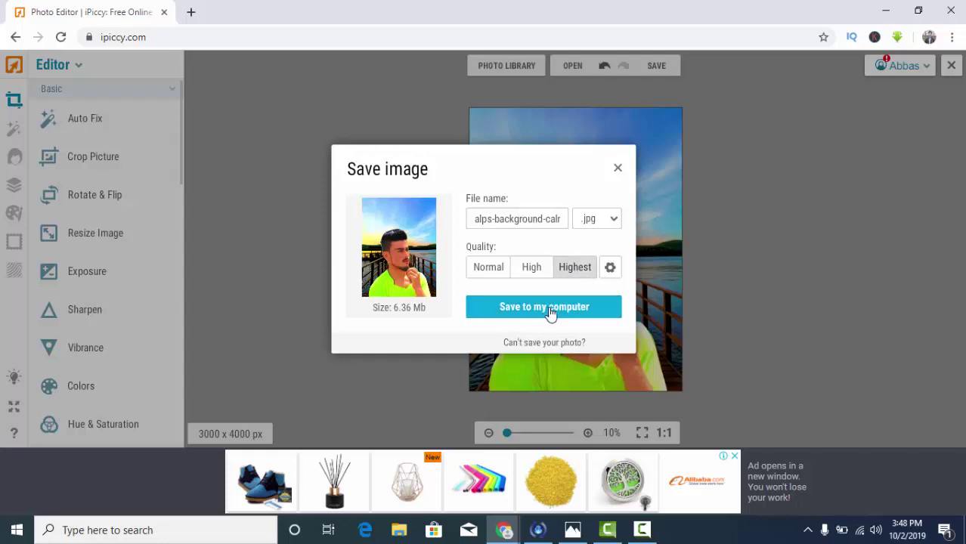
click(550, 314)
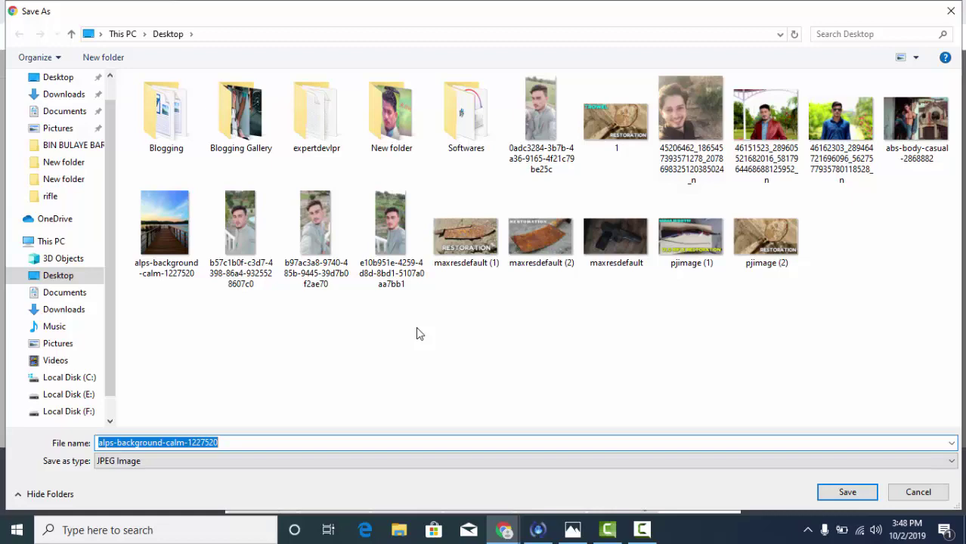
text(ok)
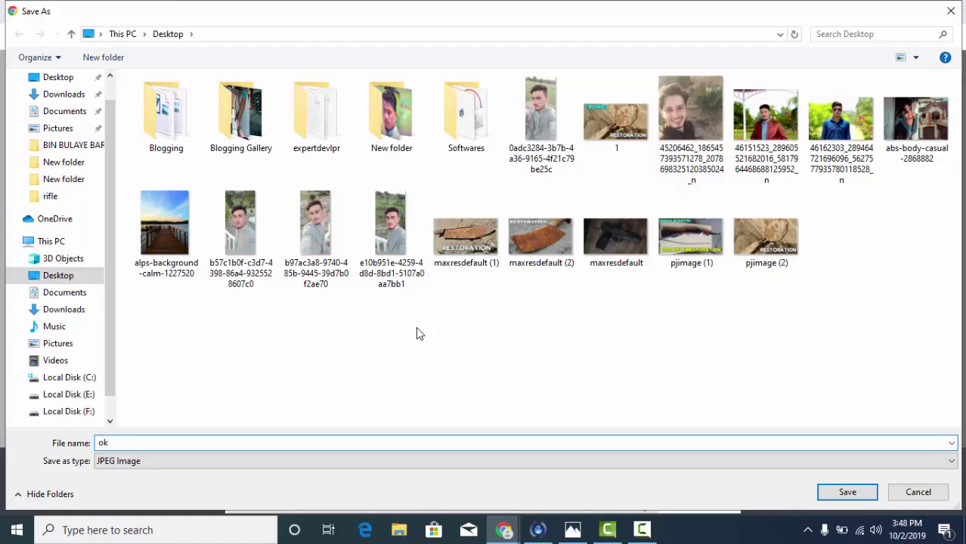
key(Return)
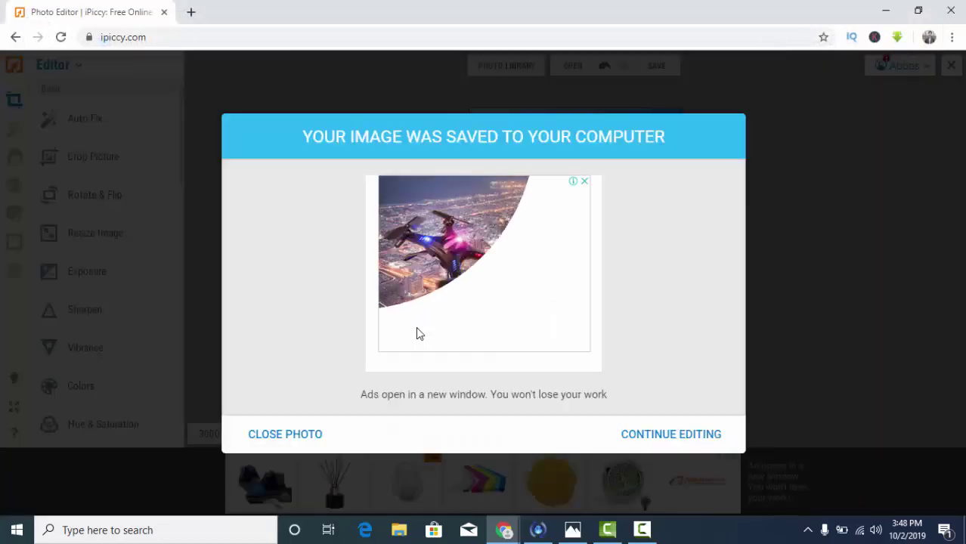
click(274, 434)
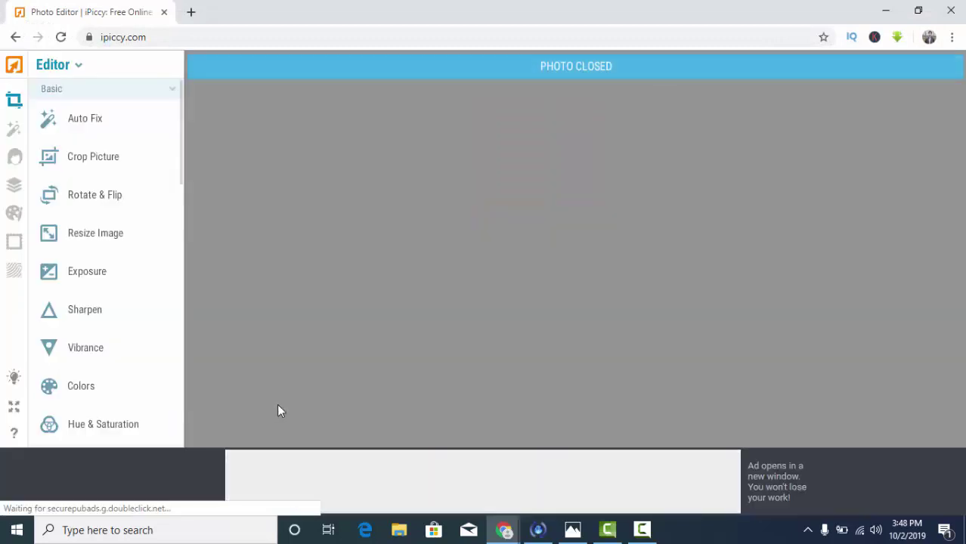
Minimize the browser, open the saved ok image from the desktop in Photos to check the composite, and close the viewer
click(883, 9)
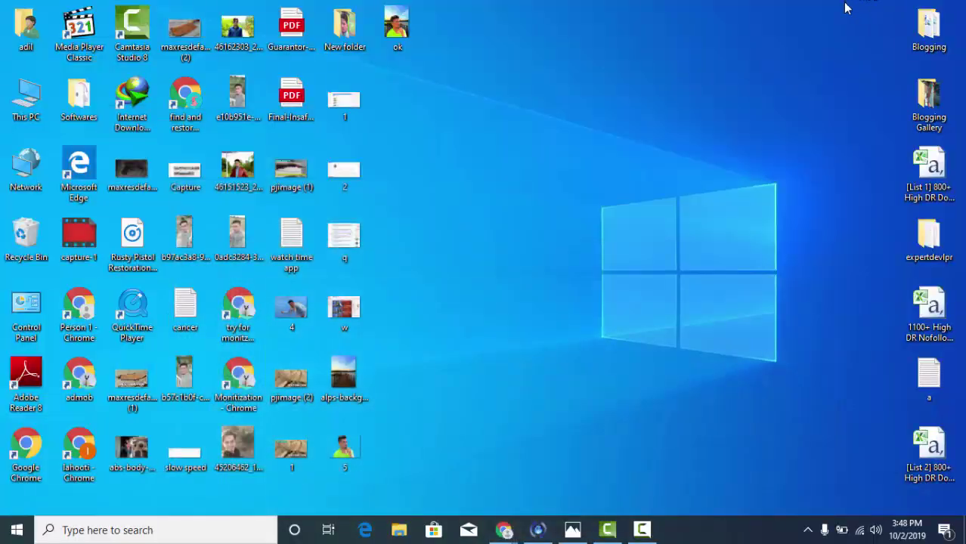
double_click(398, 26)
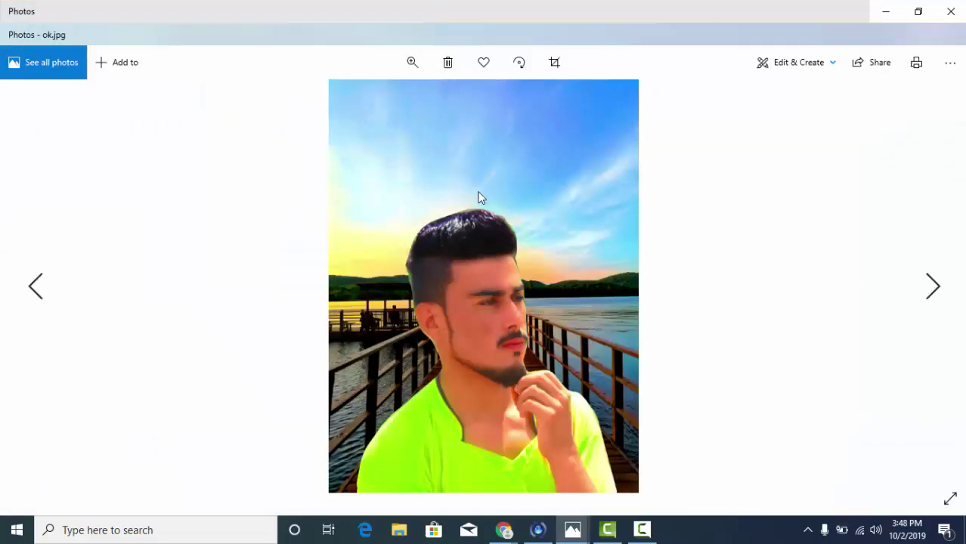
key(Left)
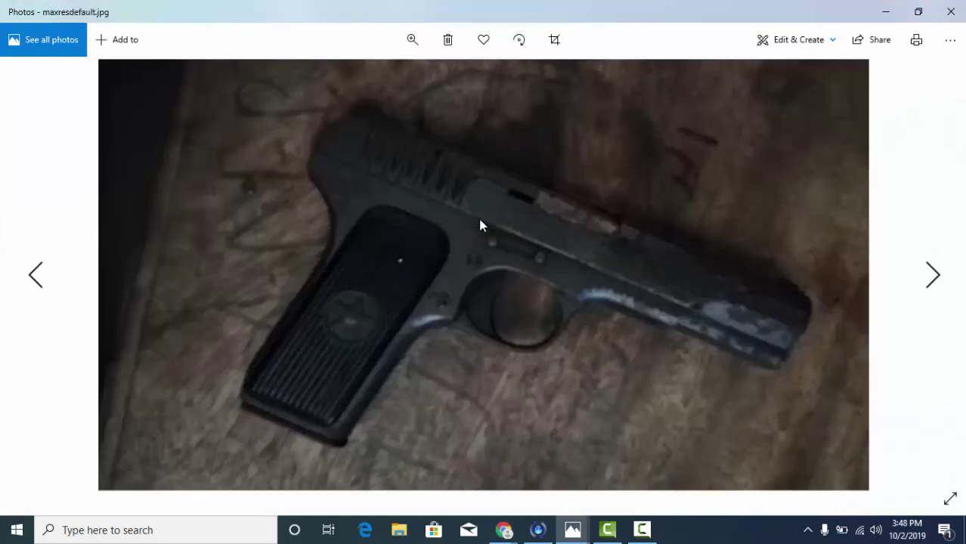
key(Right)
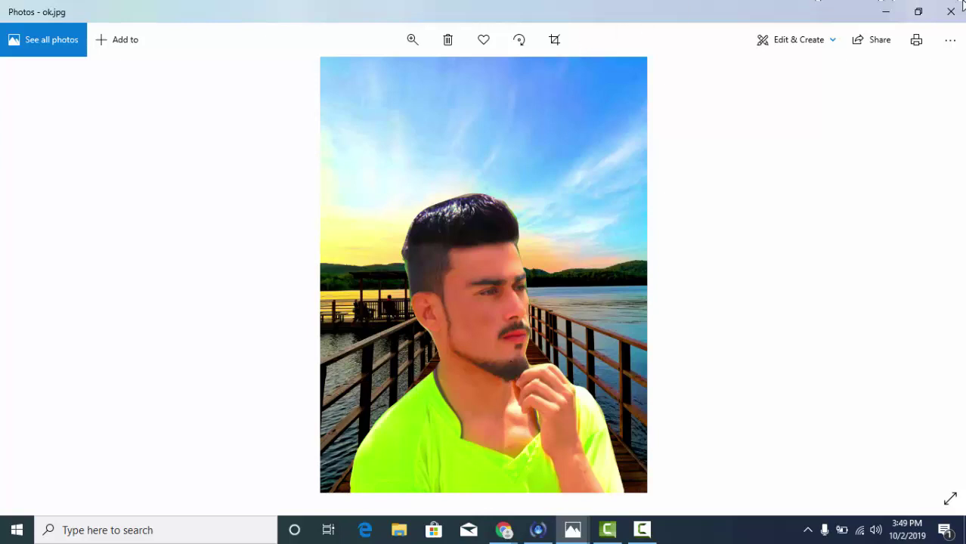
click(950, 10)
right_click(572, 91)
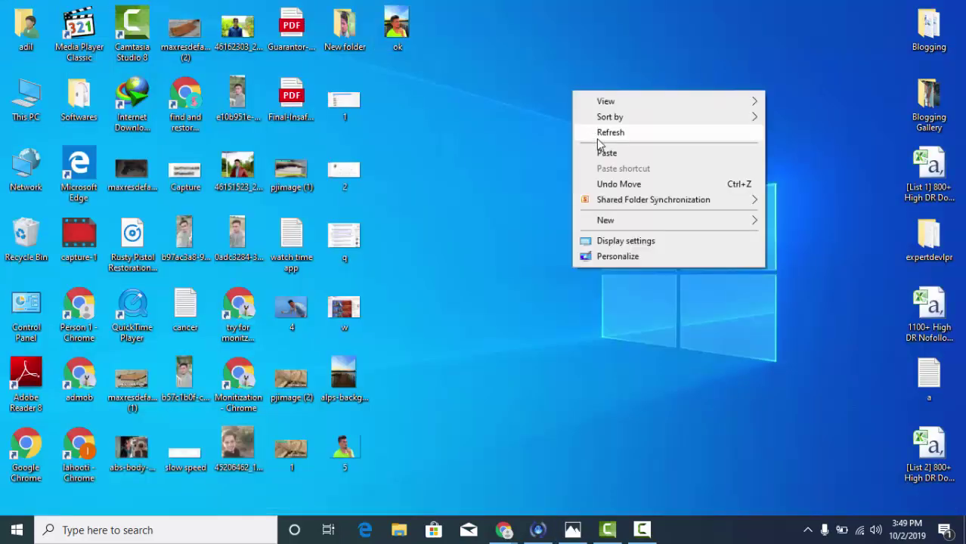
click(604, 138)
right_click(489, 106)
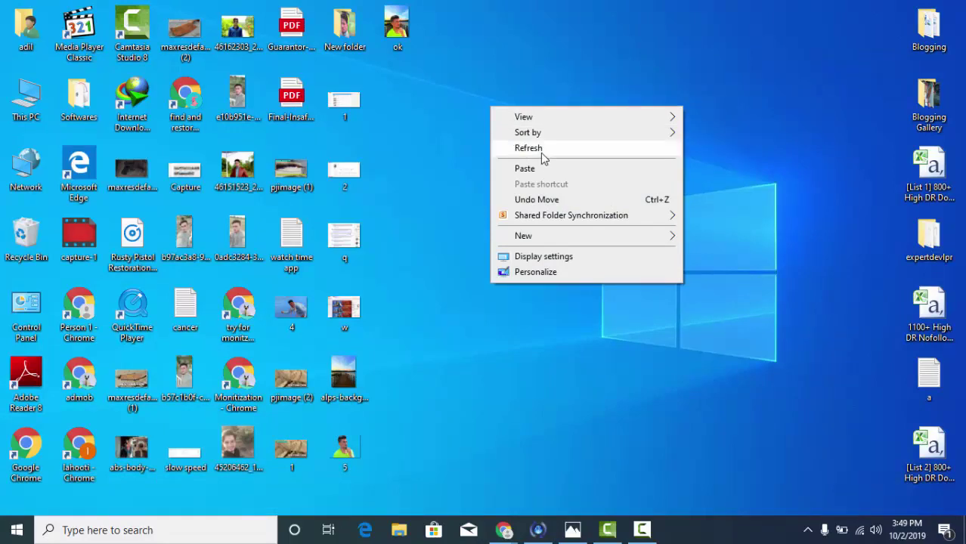
click(541, 152)
right_click(474, 111)
click(496, 154)
right_click(458, 112)
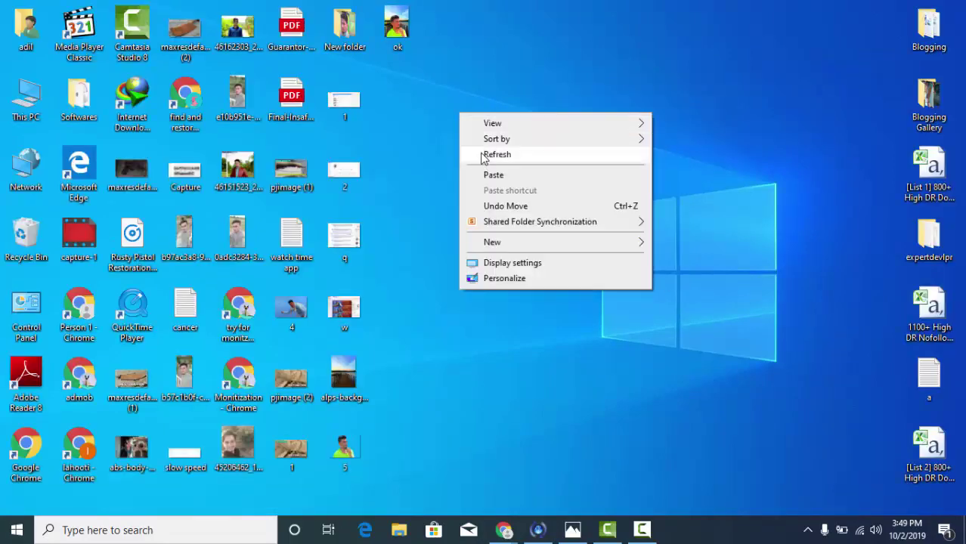
click(480, 154)
right_click(442, 129)
click(470, 170)
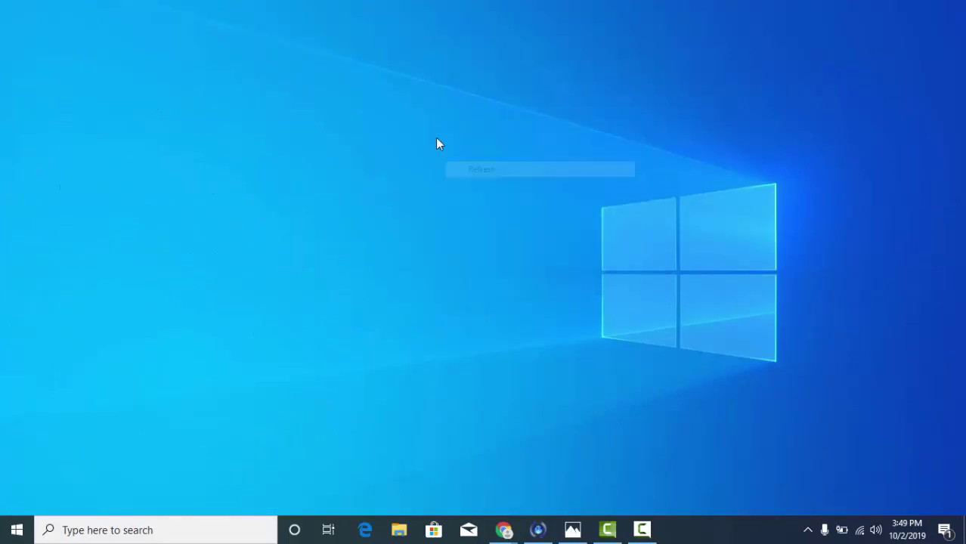
right_click(436, 139)
click(457, 179)
right_click(432, 143)
click(452, 185)
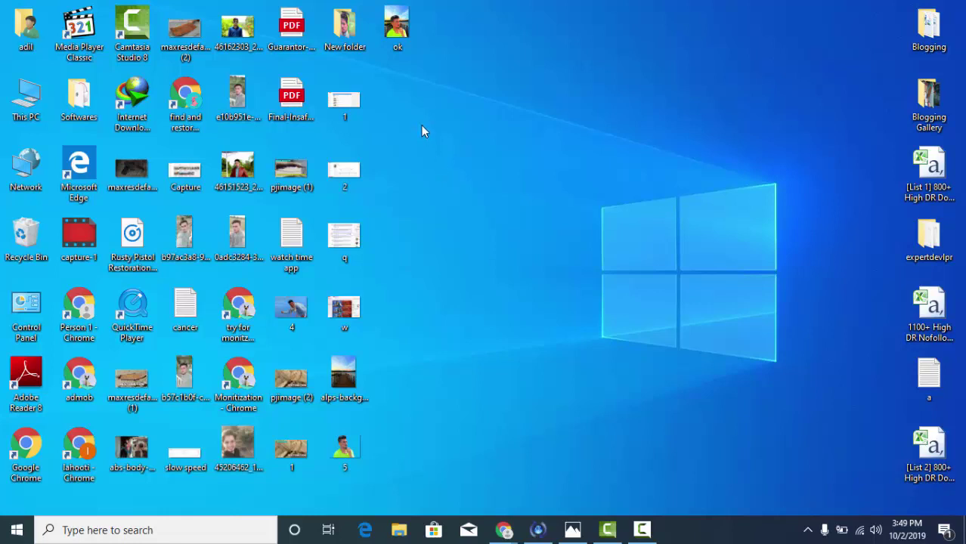
right_click(439, 114)
click(480, 158)
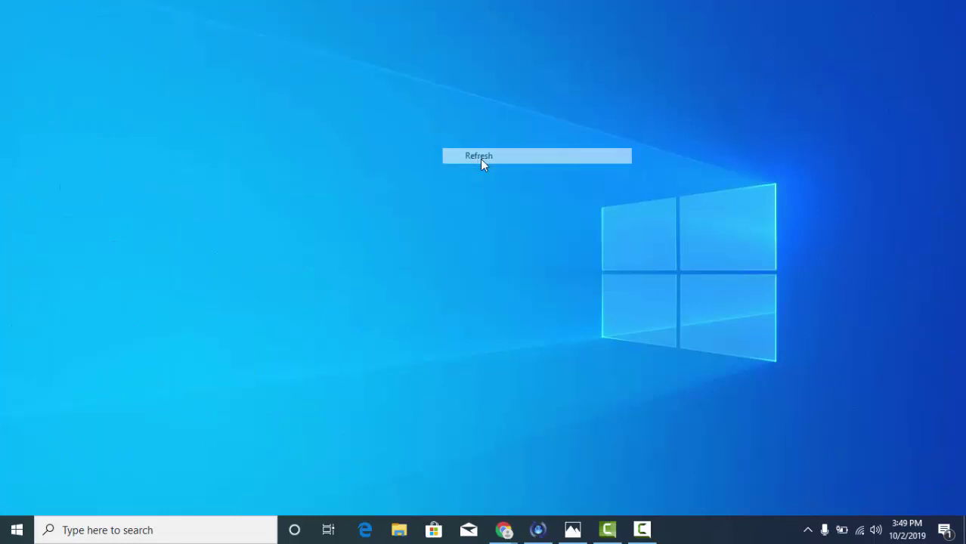